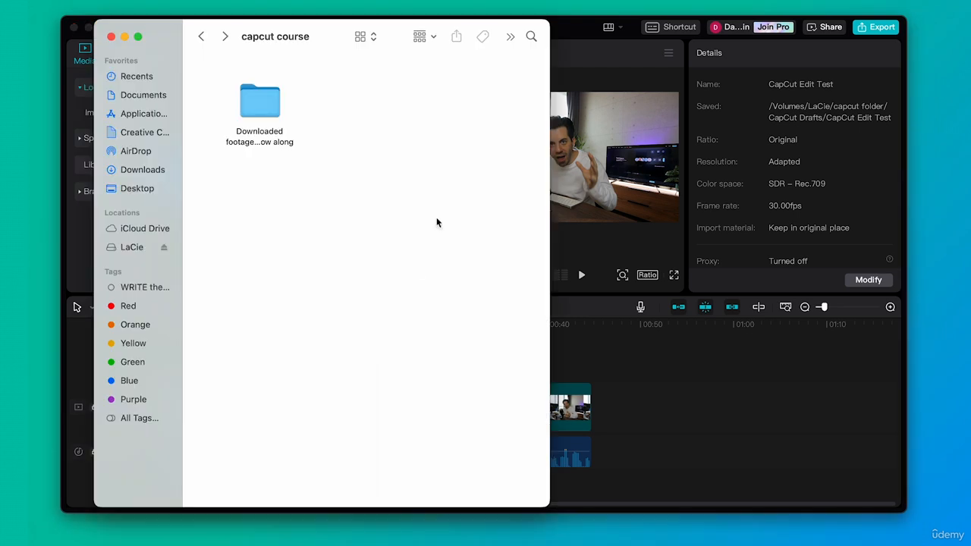
- Open the BRoll folder inside the downloaded footage folder of the capcut course directory
{"action": "double_click", "coordinate": [268, 102]}
{"action": "left_click_drag", "start_coordinate": [267, 115], "coordinate": [223, 117]}
{"action": "left_click", "coordinate": [375, 92]}
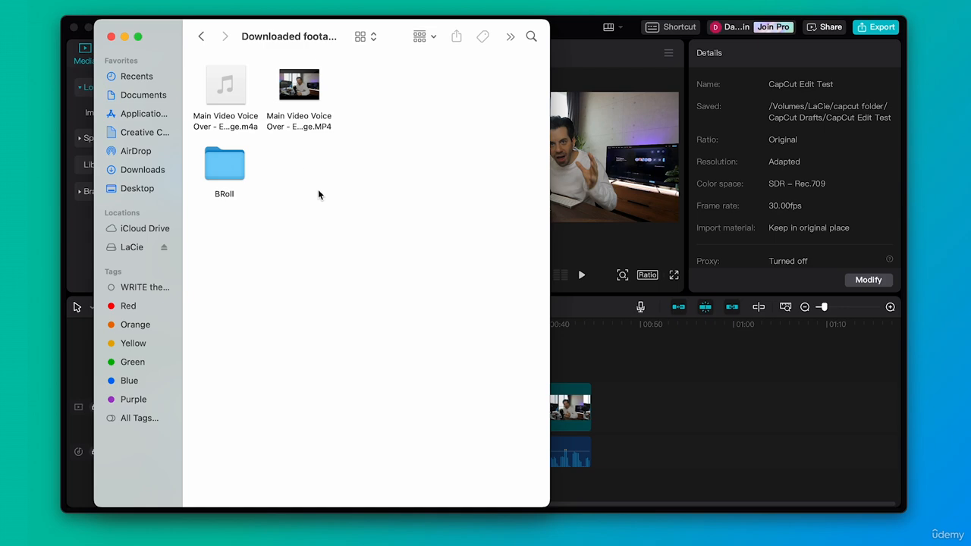
{"action": "double_click", "coordinate": [232, 164]}
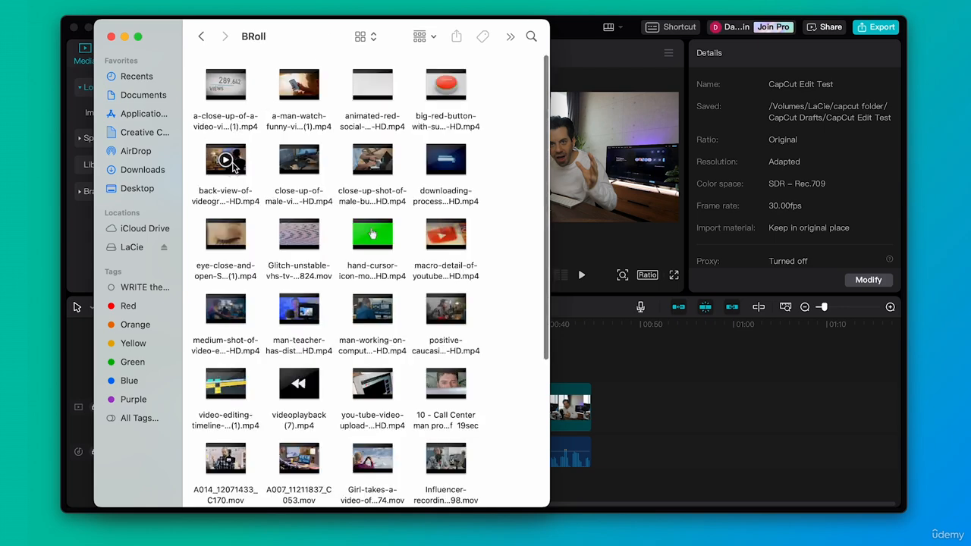
- Preview the B-roll clips one after another with Quick Look and browse the rest of the folder
{"action": "left_click", "coordinate": [227, 84]}
{"action": "key", "text": "space"}
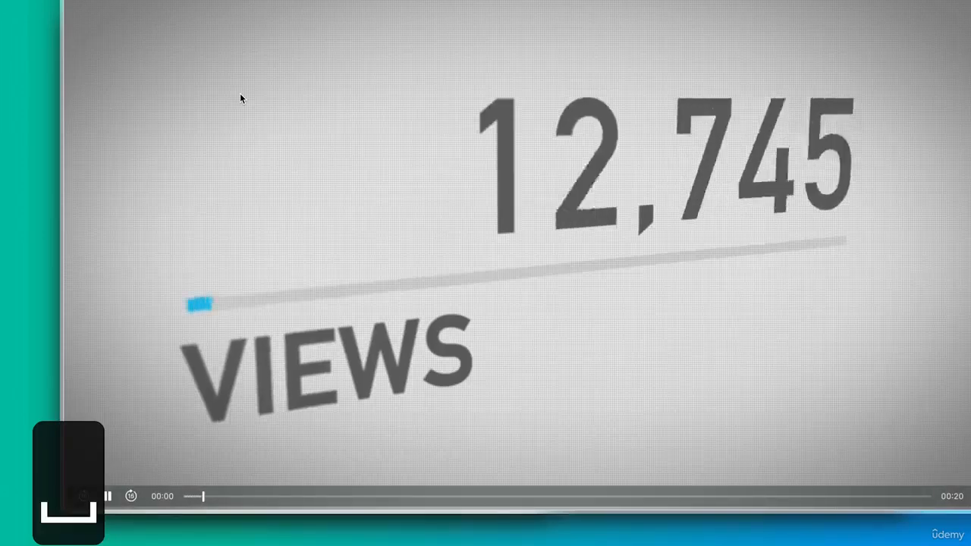
{"action": "key", "text": "Up"}
{"action": "key", "text": "Up"}
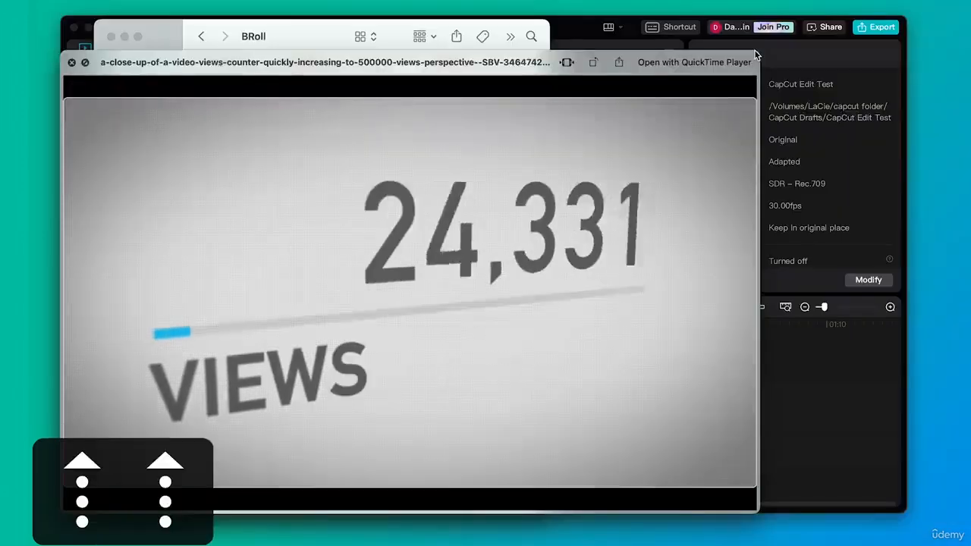
{"action": "key", "text": "Down"}
{"action": "key", "text": "Down"}
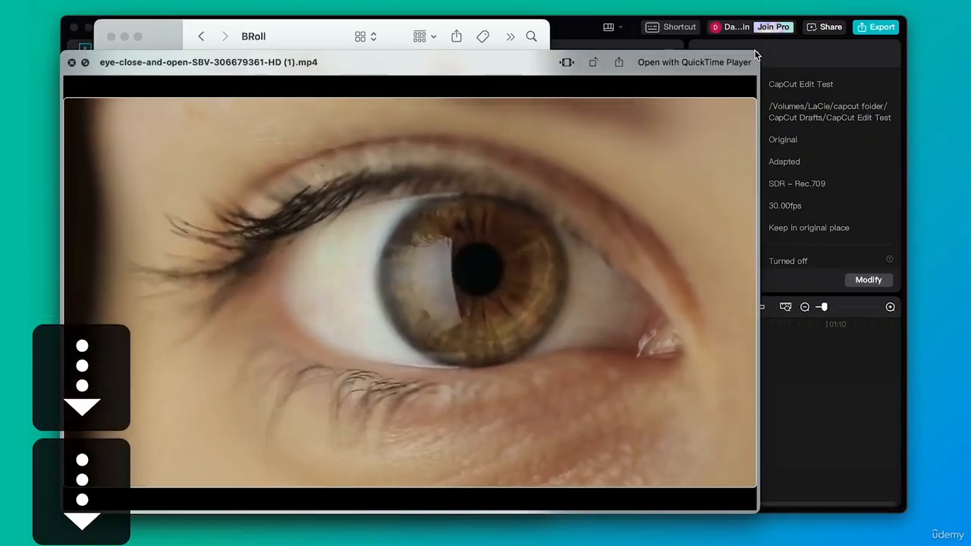
{"action": "key", "text": "Down"}
{"action": "key", "text": "Down"}
{"action": "key", "text": "Down"}
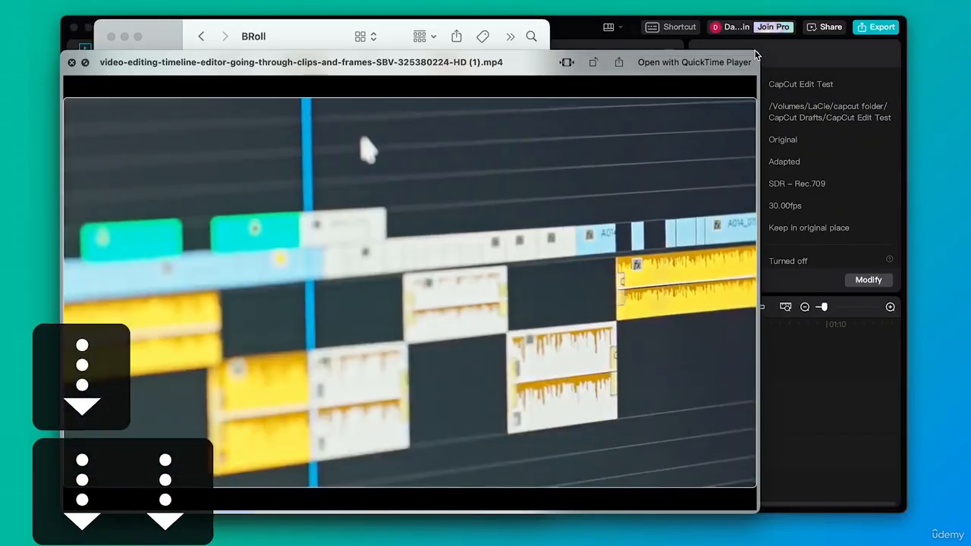
{"action": "key", "text": "Right"}
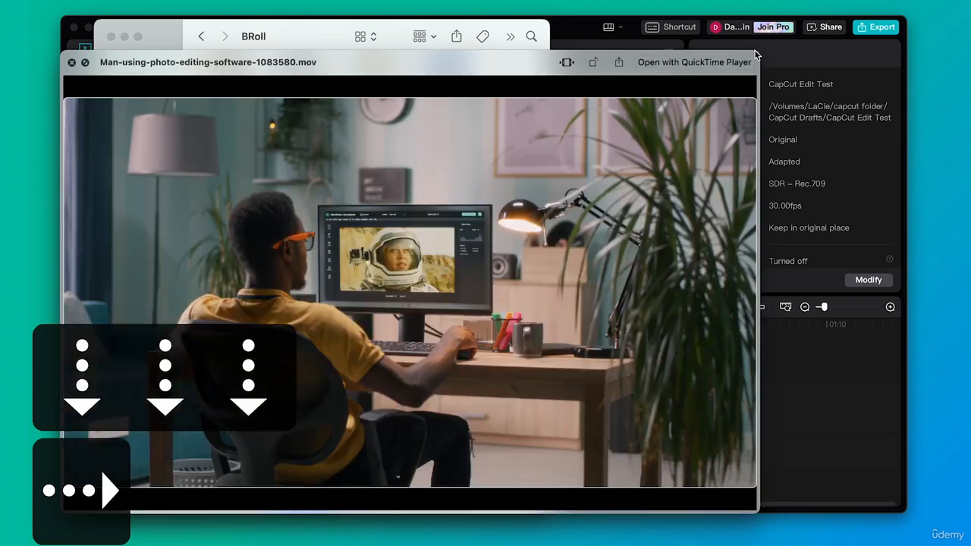
{"action": "key", "text": "Down"}
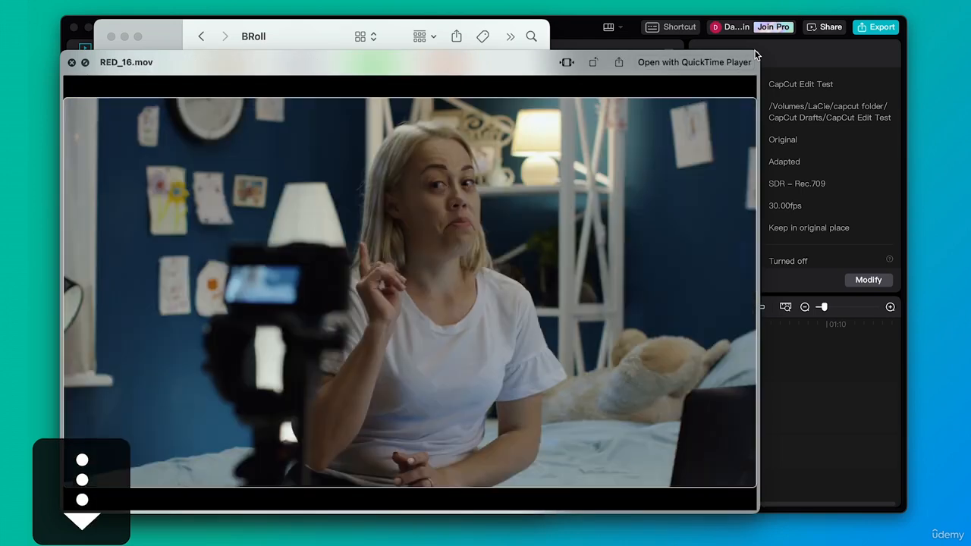
{"action": "key", "text": "space"}
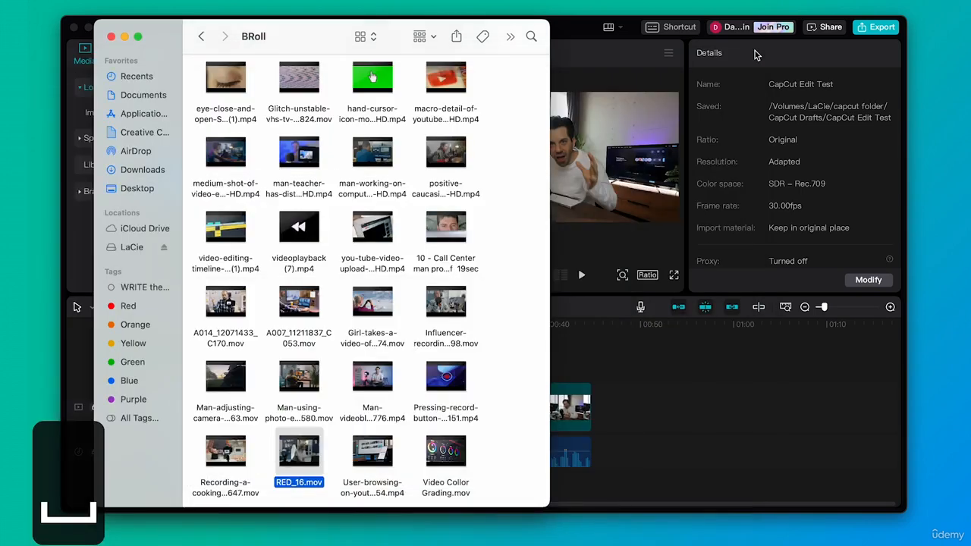
{"action": "scroll", "coordinate": [385, 338], "scroll_direction": "down", "scroll_amount": 2}
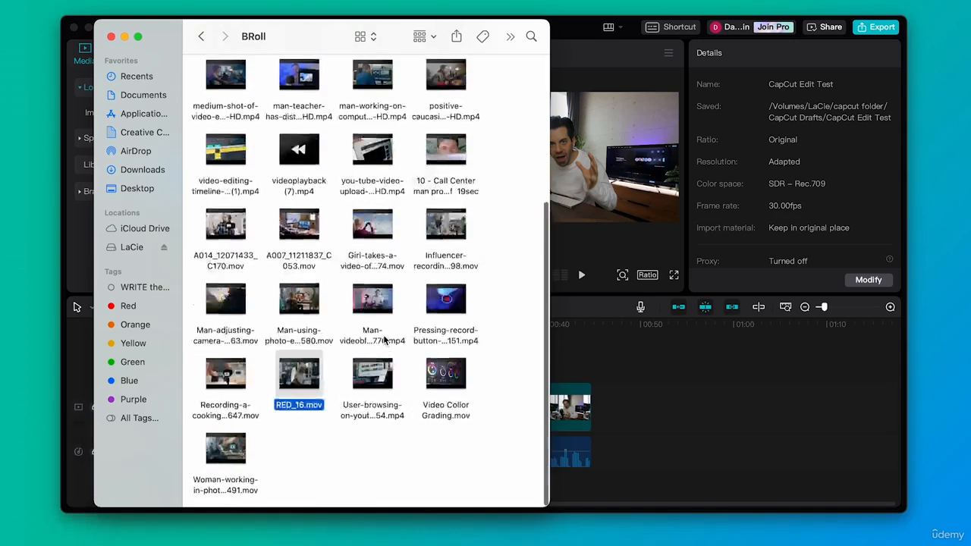
{"action": "scroll", "coordinate": [384, 340], "scroll_direction": "up", "scroll_amount": 3}
{"action": "scroll", "coordinate": [385, 341], "scroll_direction": "up", "scroll_amount": 2}
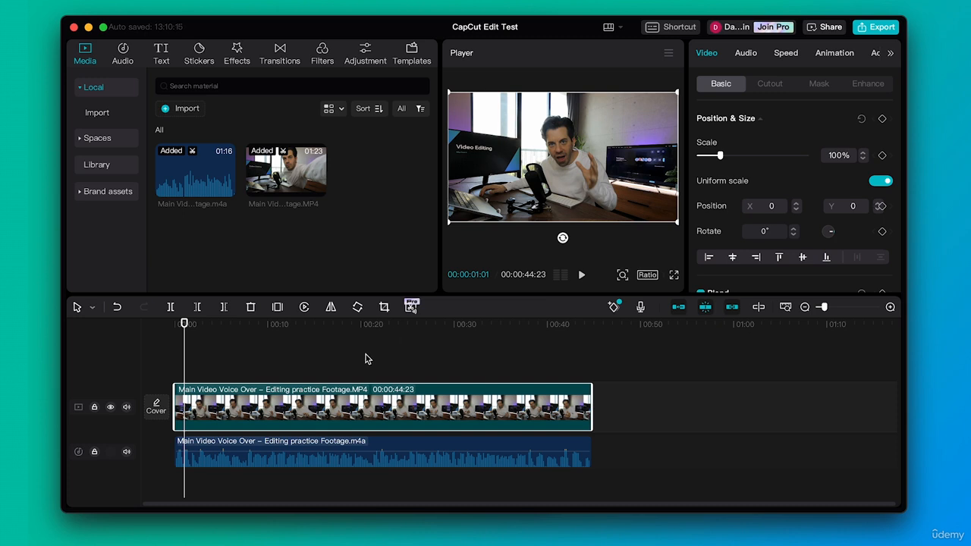
- Play the main talking-head footage from the start of the timeline
{"action": "left_click_drag", "start_coordinate": [206, 322], "coordinate": [182, 326]}
{"action": "key", "text": "space"}
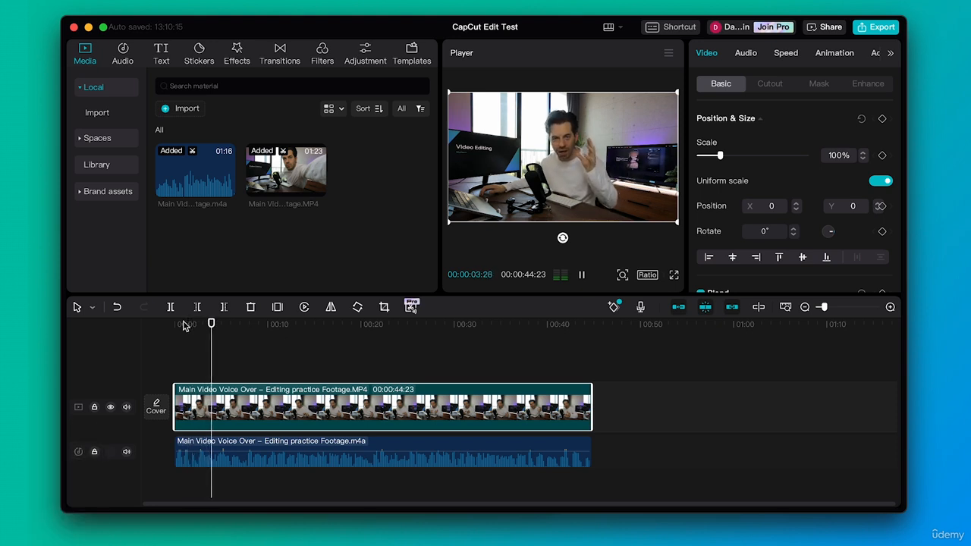
{"action": "key", "text": "space"}
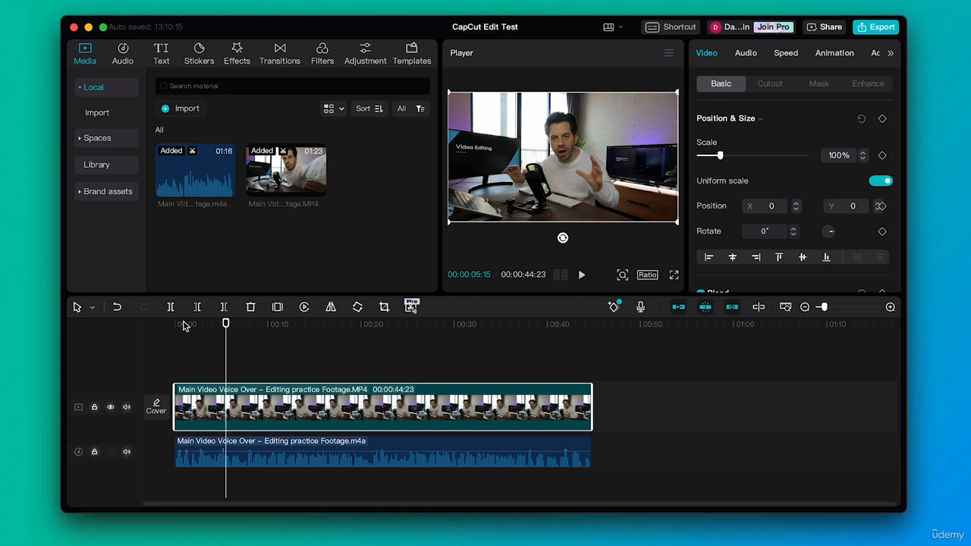
- Import the back-view-of-videographer clip from the BRoll folder into the media library
{"action": "left_click", "coordinate": [43, 501]}
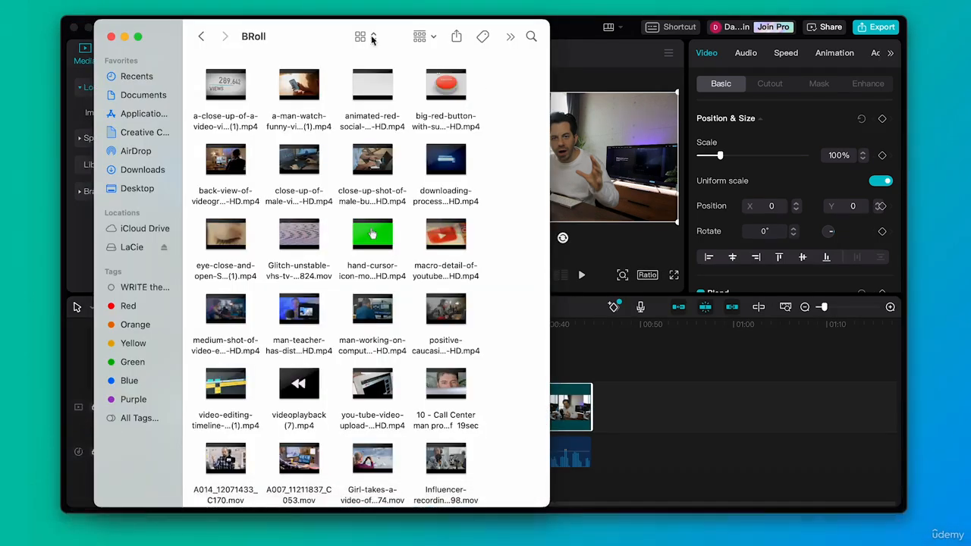
{"action": "left_click_drag", "start_coordinate": [313, 32], "coordinate": [695, 31]}
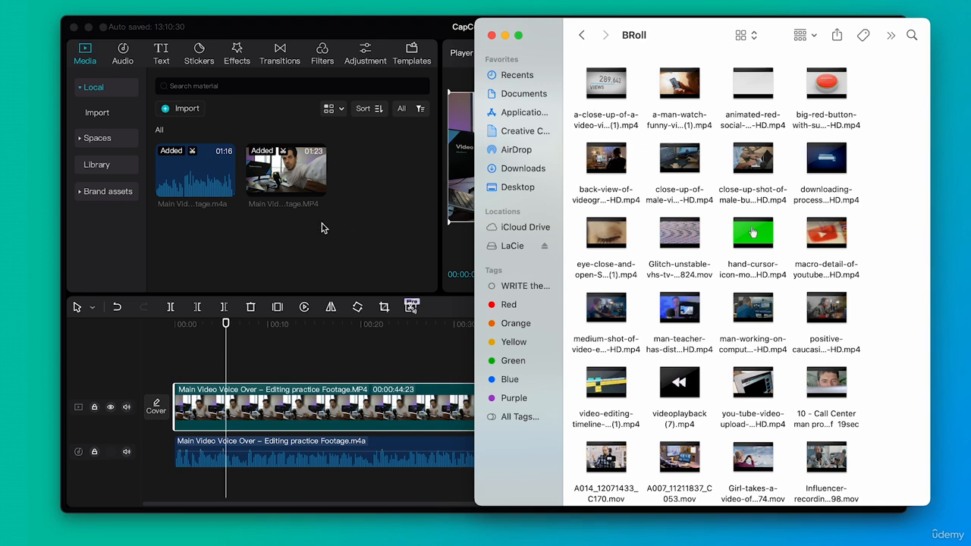
{"action": "mouse_move", "coordinate": [614, 168]}
{"action": "left_click", "coordinate": [622, 166]}
{"action": "left_click_drag", "start_coordinate": [622, 166], "coordinate": [366, 231]}
{"action": "left_click", "coordinate": [366, 231]}
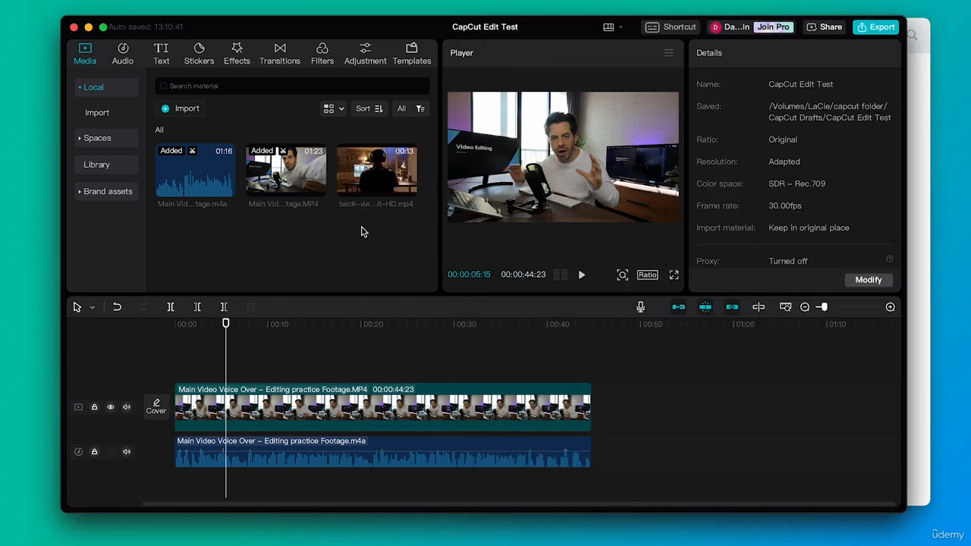
- Preview the imported back-view clip, then replay the main timeline from the beginning
{"action": "left_click", "coordinate": [377, 170]}
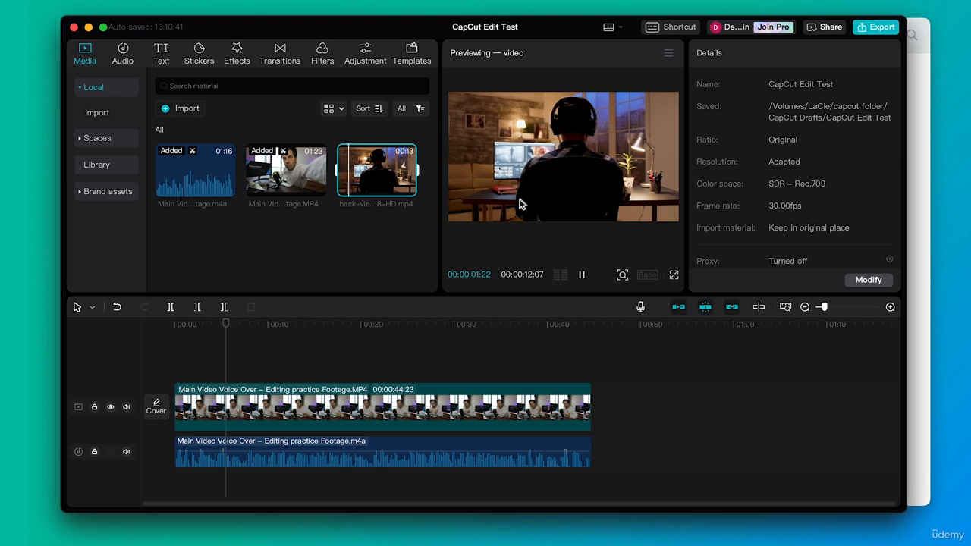
{"action": "key", "text": "space"}
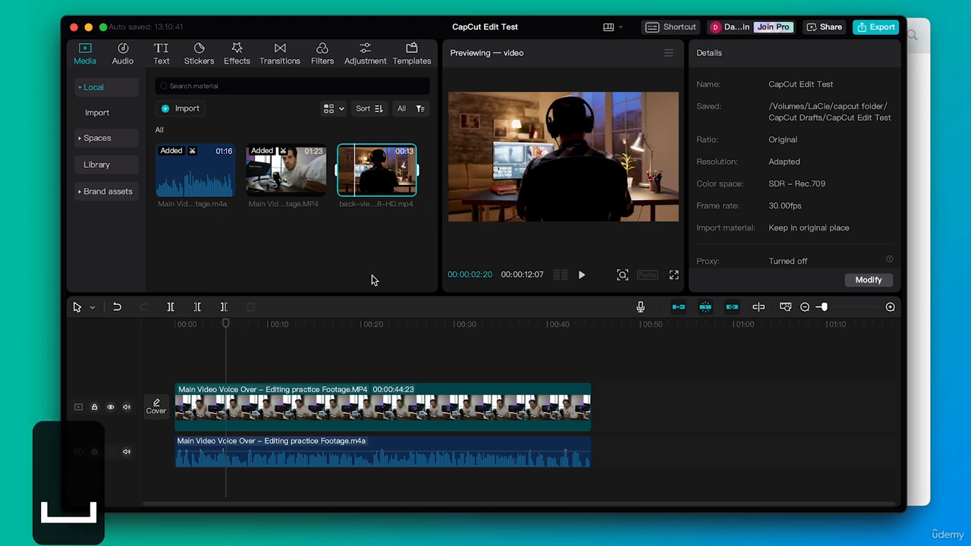
{"action": "left_click_drag", "start_coordinate": [191, 324], "coordinate": [173, 328]}
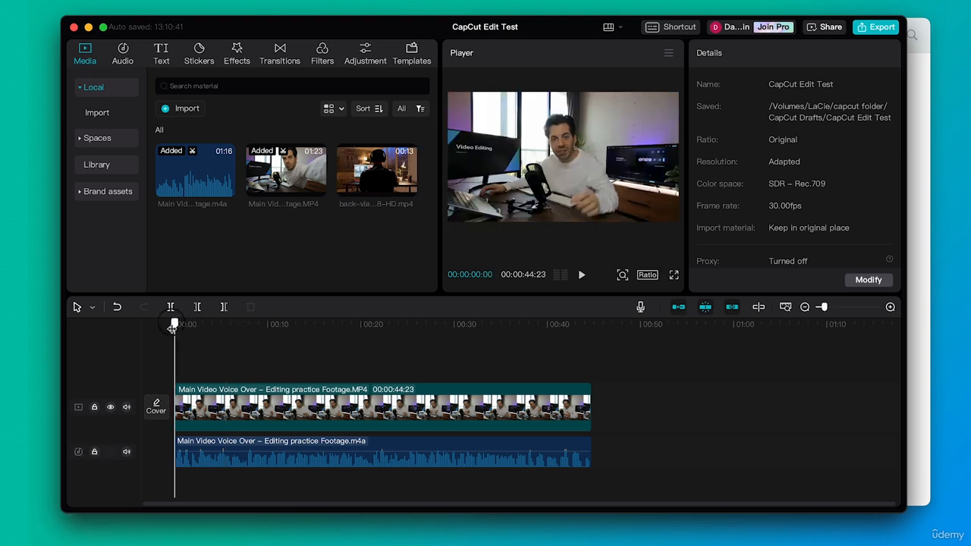
{"action": "key", "text": "space"}
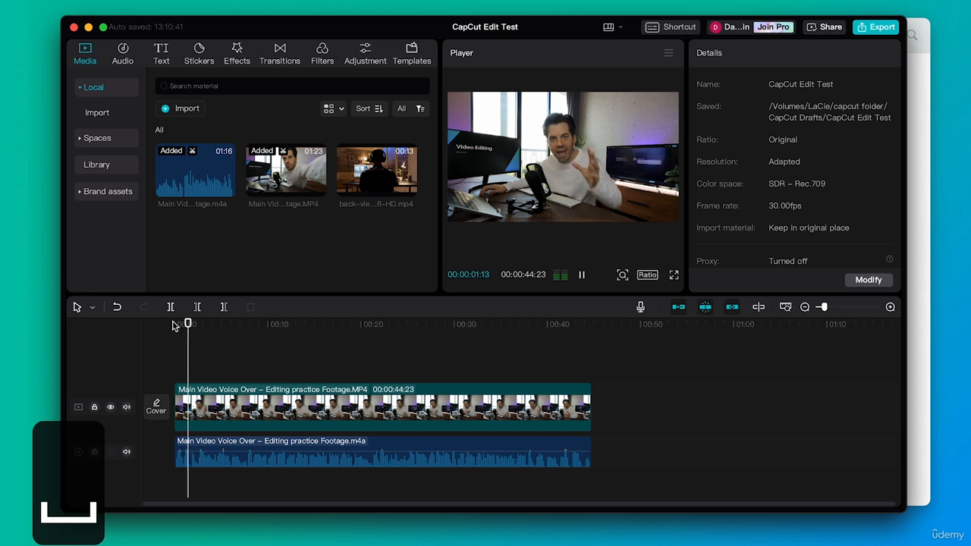
{"action": "key", "text": "space"}
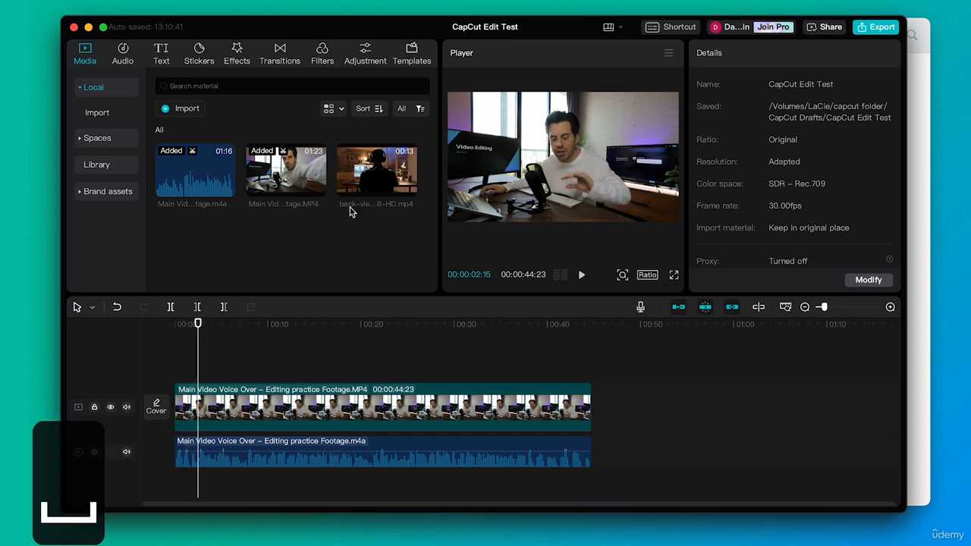
- Place the back-view clip on a new track above the main footage at about 2 seconds and play it back
{"action": "left_click_drag", "start_coordinate": [398, 182], "coordinate": [198, 370]}
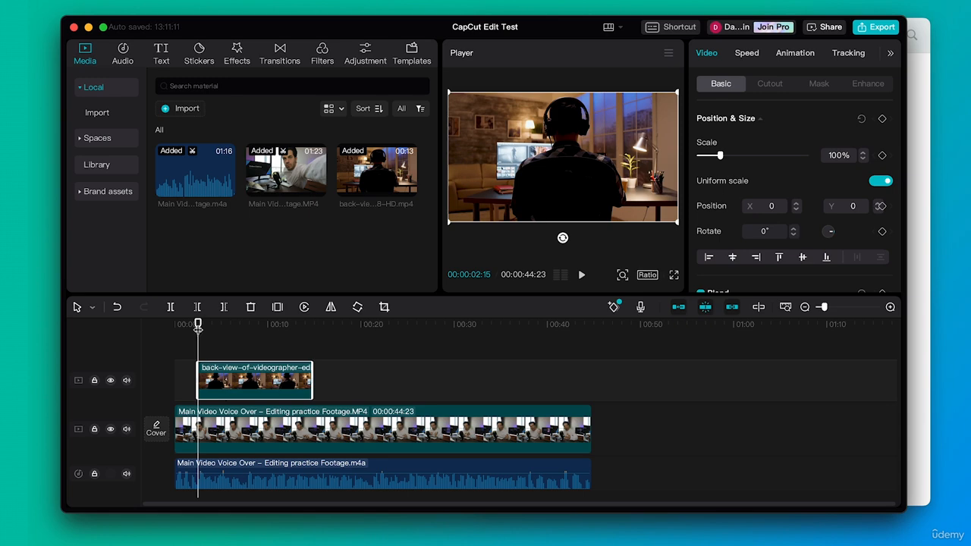
{"action": "mouse_move", "coordinate": [197, 327]}
{"action": "left_mouse_down"}
{"action": "mouse_move", "coordinate": [189, 325]}
{"action": "mouse_move", "coordinate": [239, 325]}
{"action": "mouse_move", "coordinate": [182, 327]}
{"action": "mouse_move", "coordinate": [187, 334]}
{"action": "left_mouse_up"}
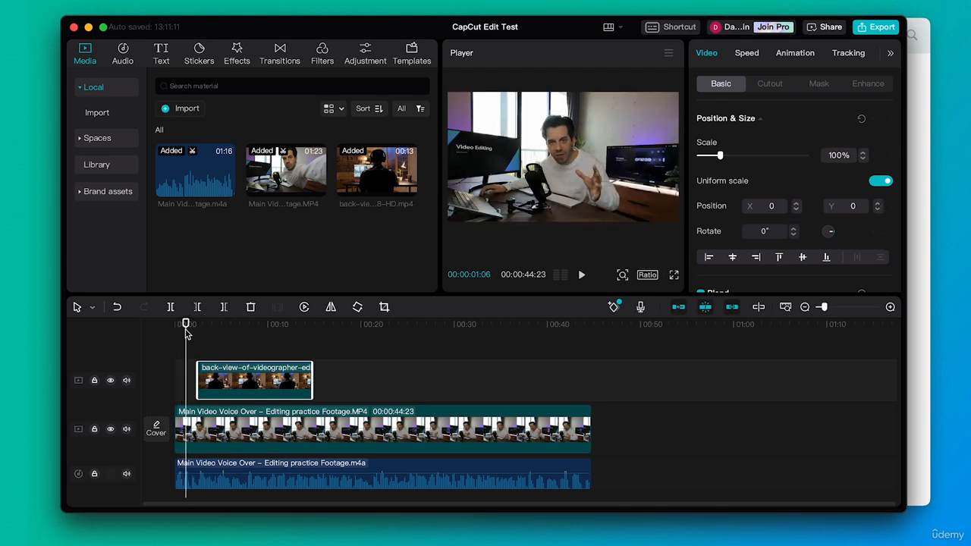
{"action": "key", "text": "space"}
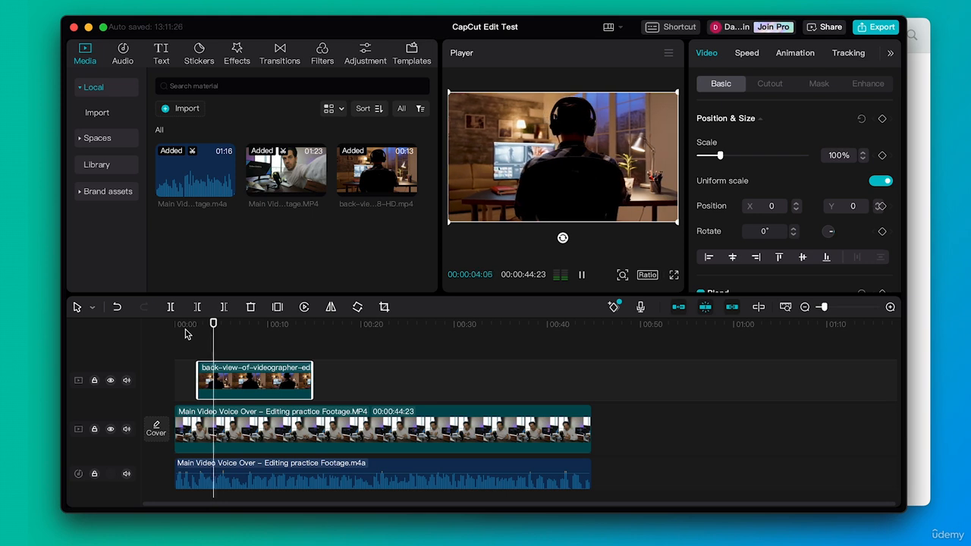
{"action": "key", "text": "space"}
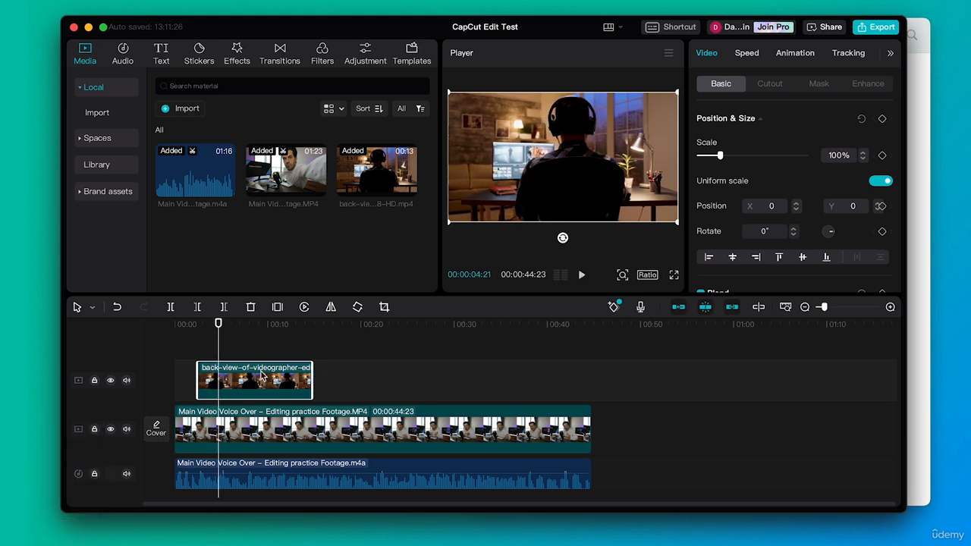
- Split the back-view clip at 00:00:04:21 and delete the part after the split
{"action": "key", "text": "b"}
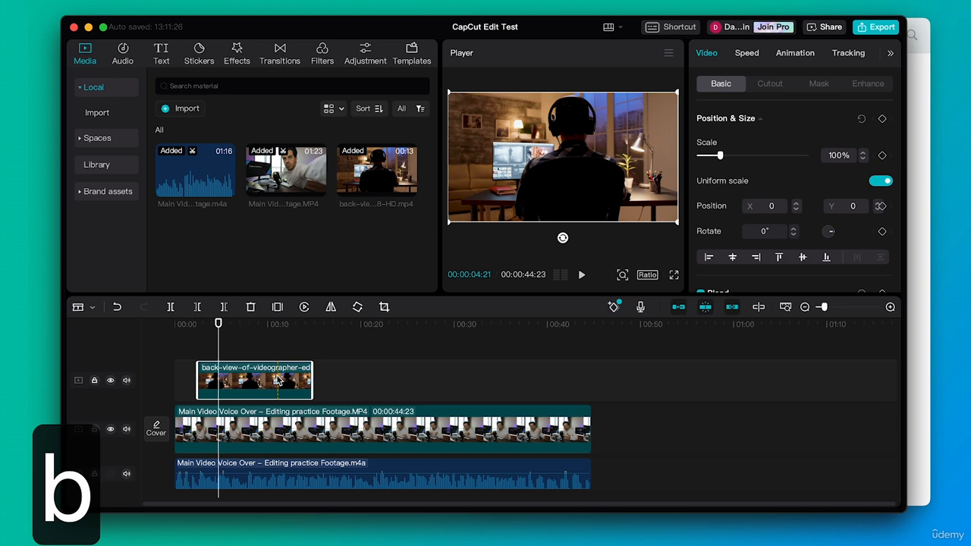
{"action": "left_click", "coordinate": [220, 382]}
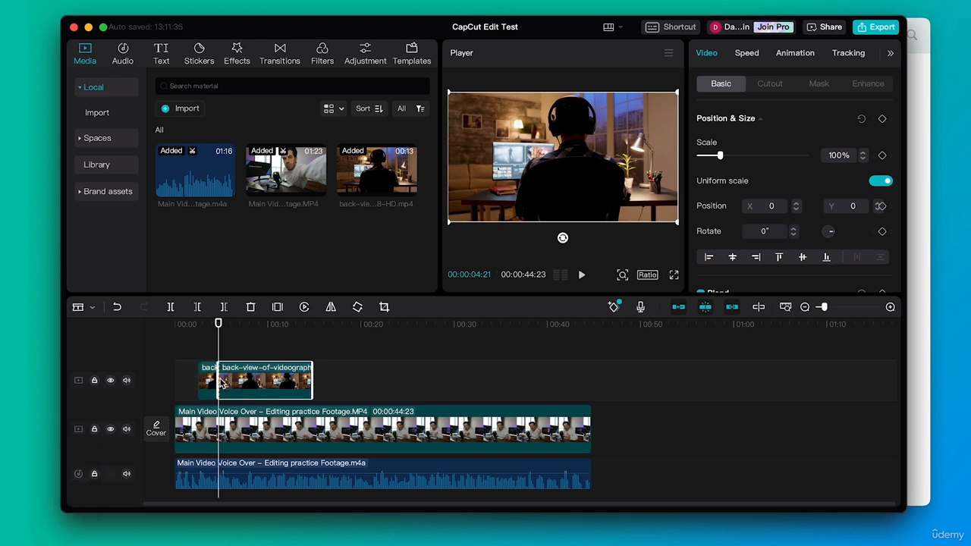
{"action": "key", "text": "a"}
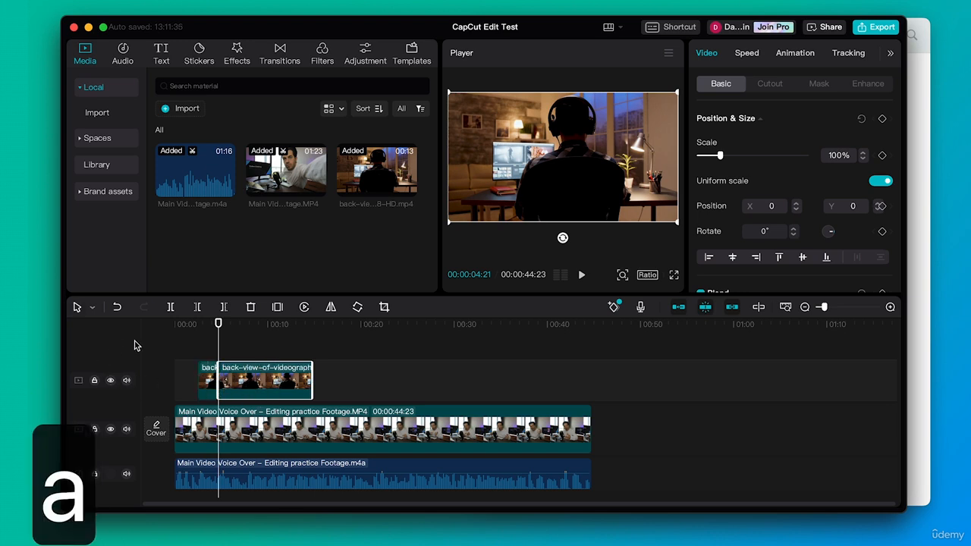
{"action": "left_click", "coordinate": [250, 372]}
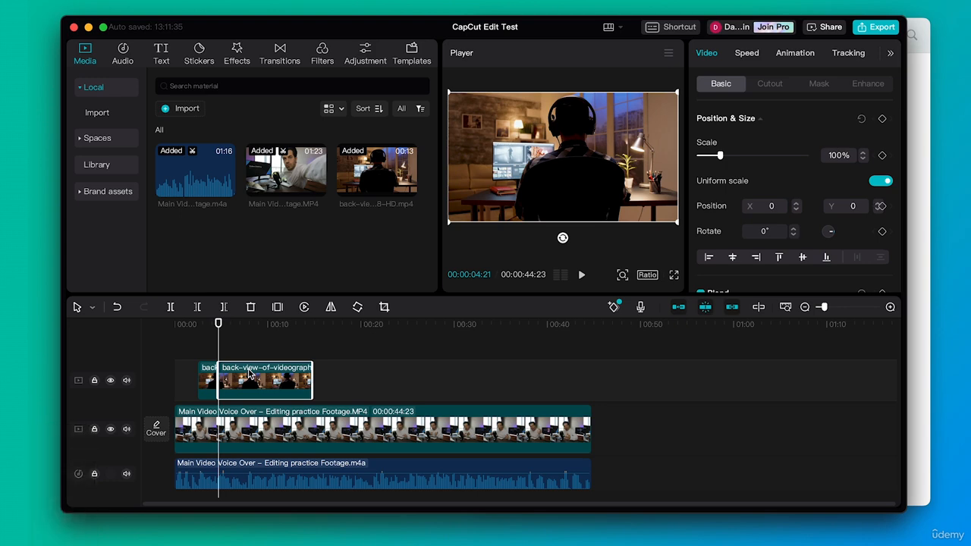
{"action": "key", "text": "BackSpace"}
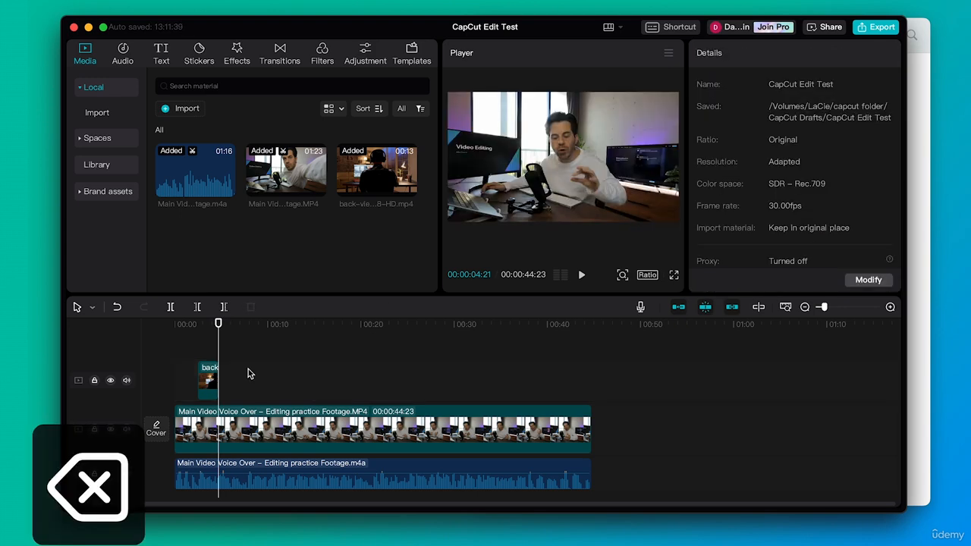
- Import the video-editing-timeline clip from the BRoll folder and place it on the overlay track right after the back-view clip
{"action": "left_click", "coordinate": [913, 80]}
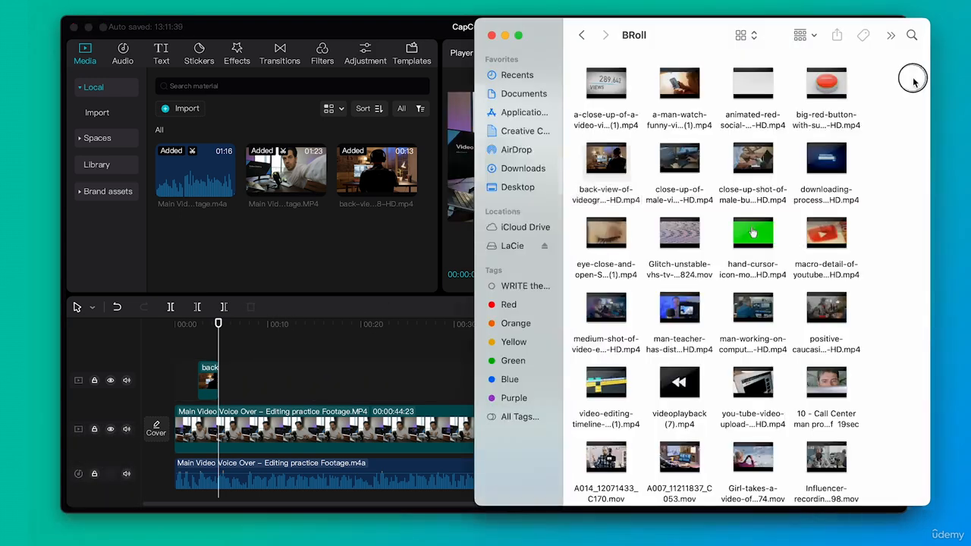
{"action": "scroll", "coordinate": [871, 344], "scroll_direction": "down", "scroll_amount": 2}
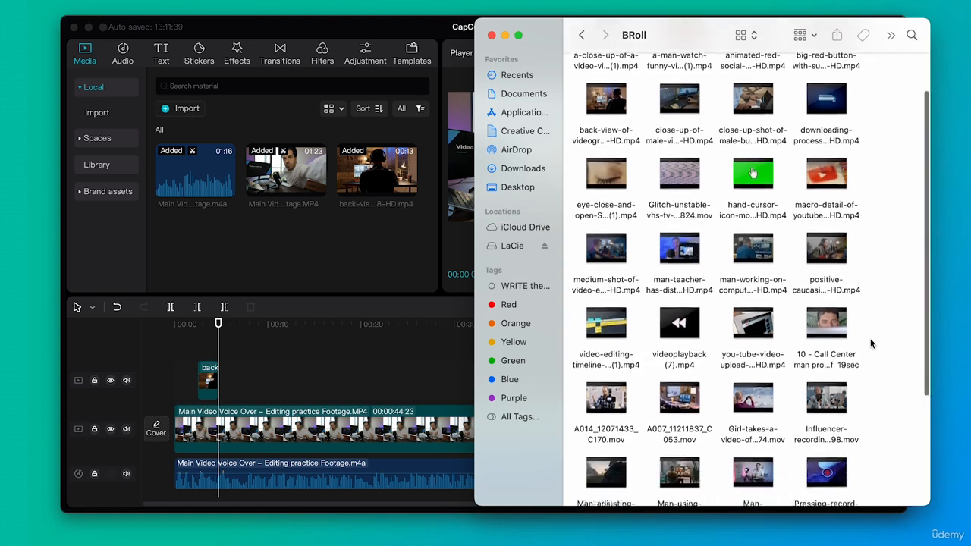
{"action": "scroll", "coordinate": [871, 343], "scroll_direction": "down", "scroll_amount": 2}
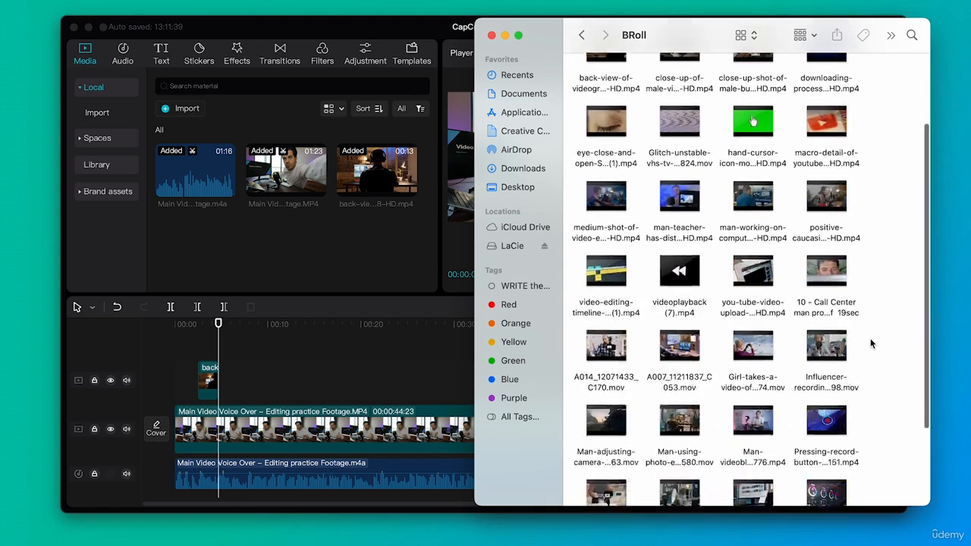
{"action": "left_click_drag", "start_coordinate": [606, 252], "coordinate": [373, 245]}
{"action": "left_click", "coordinate": [193, 259]}
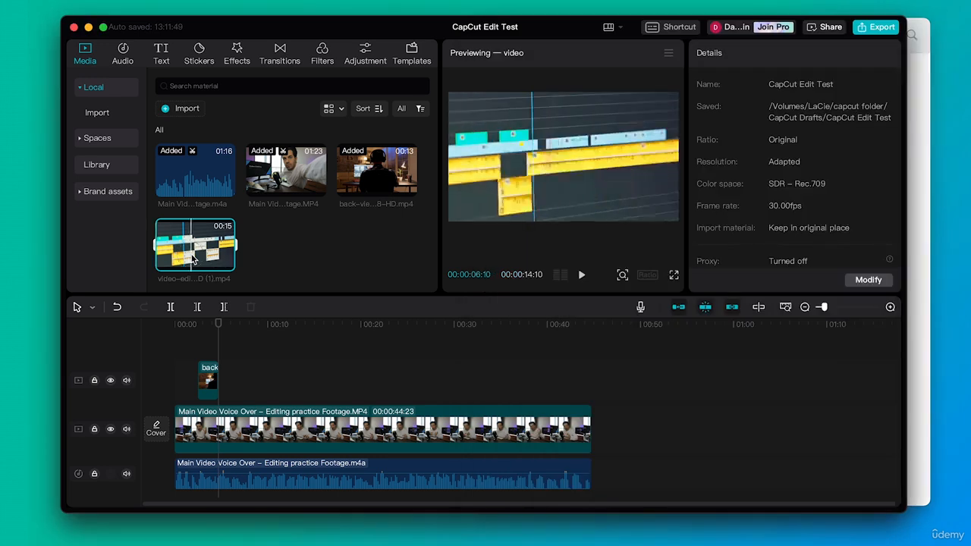
{"action": "left_click_drag", "start_coordinate": [194, 258], "coordinate": [271, 380]}
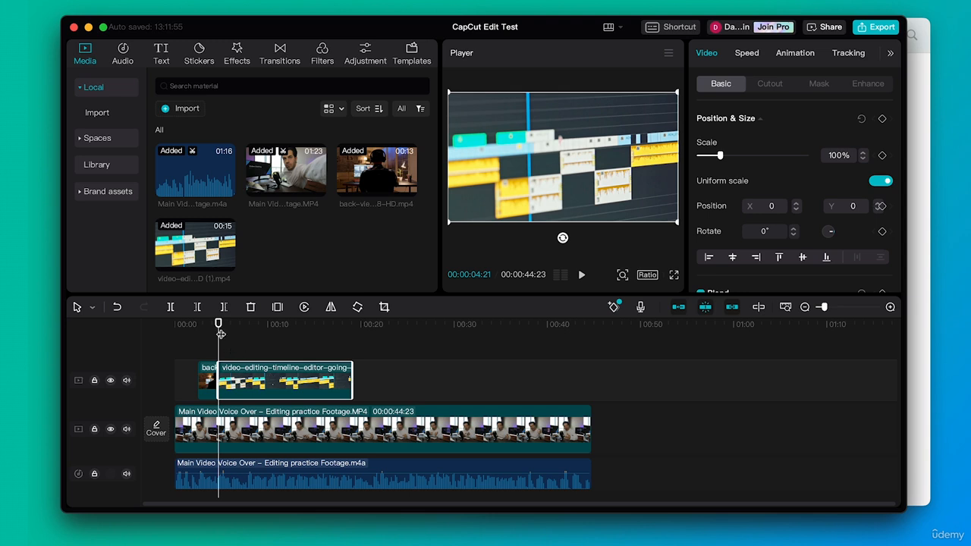
{"action": "left_click_drag", "start_coordinate": [219, 324], "coordinate": [233, 321]}
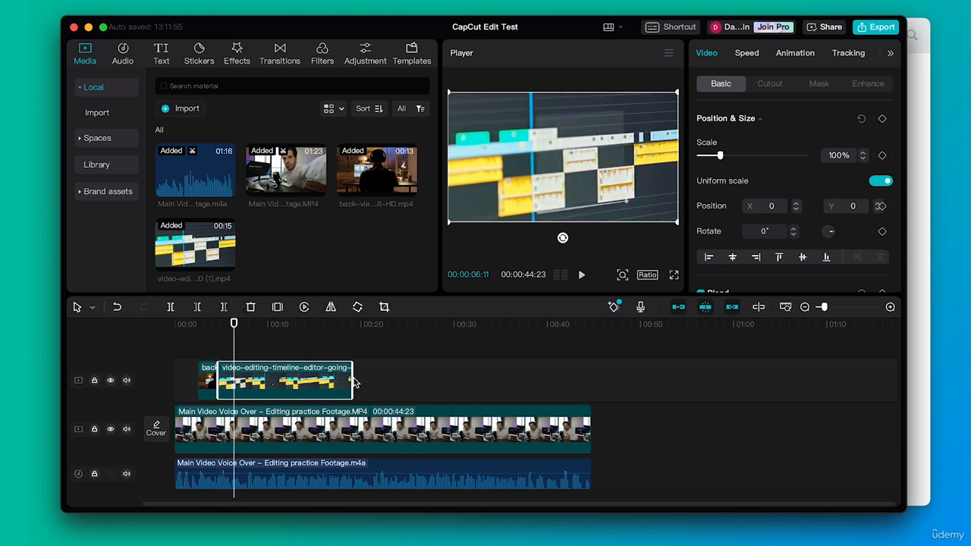
- Trim the end of the video-editing-timeline clip back to about 6 seconds and play the timeline from the start
{"action": "left_click_drag", "start_coordinate": [354, 383], "coordinate": [229, 385]}
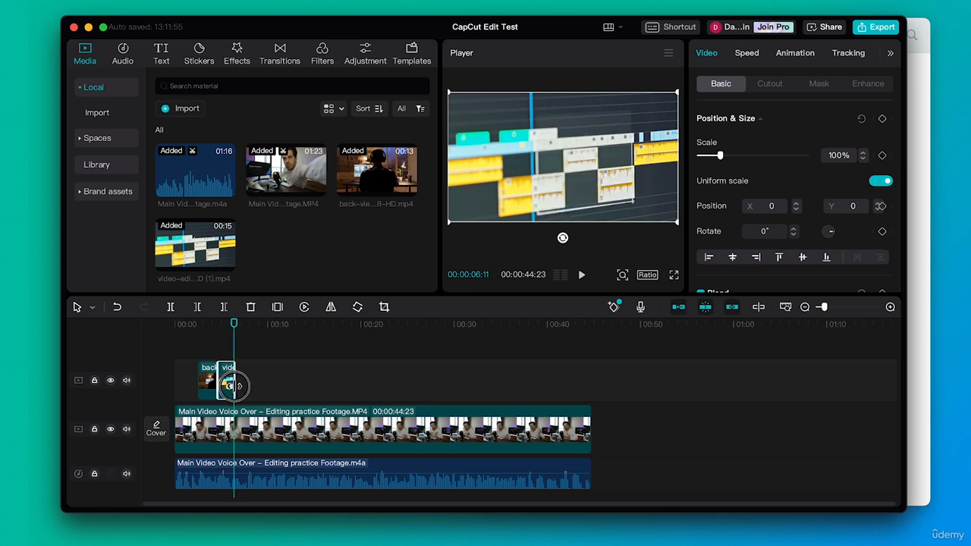
{"action": "left_click", "coordinate": [151, 324]}
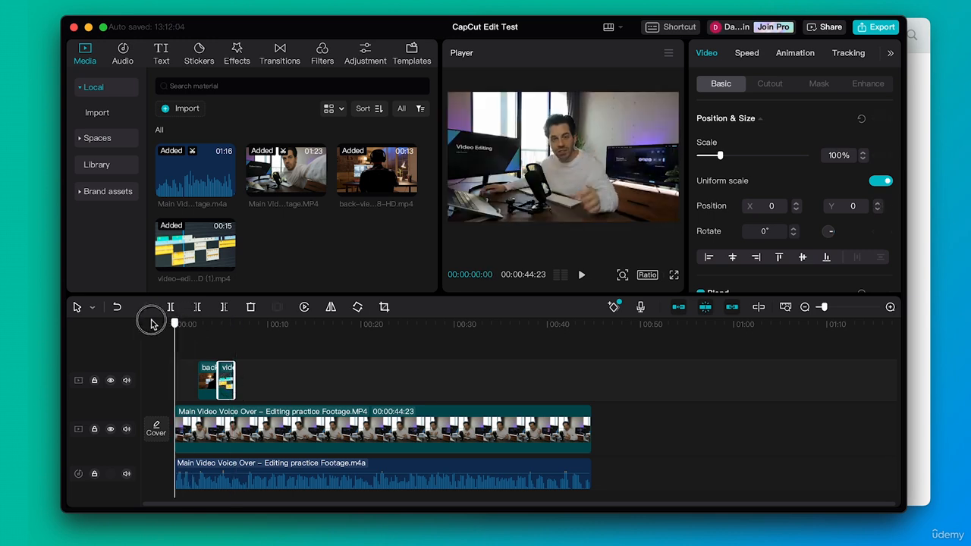
{"action": "key", "text": "space"}
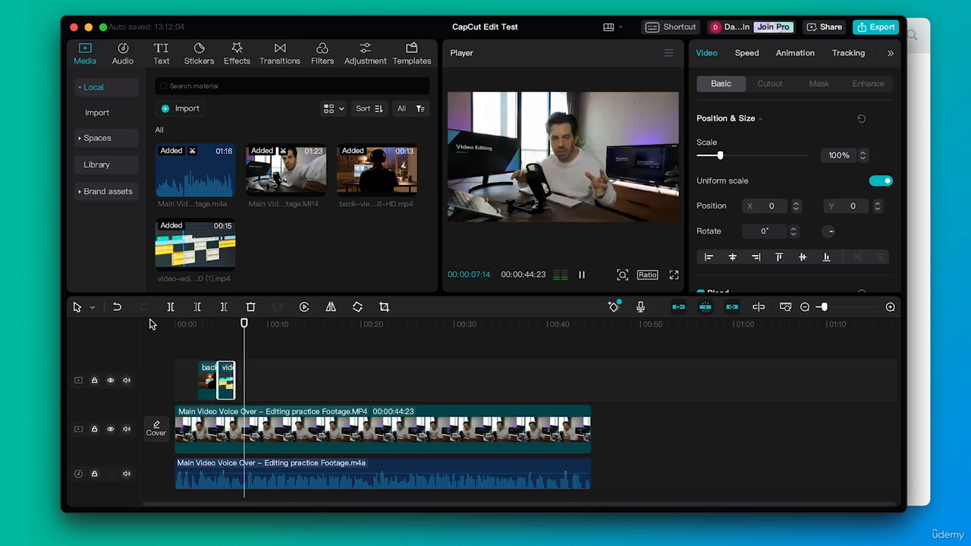
{"action": "key", "text": "space"}
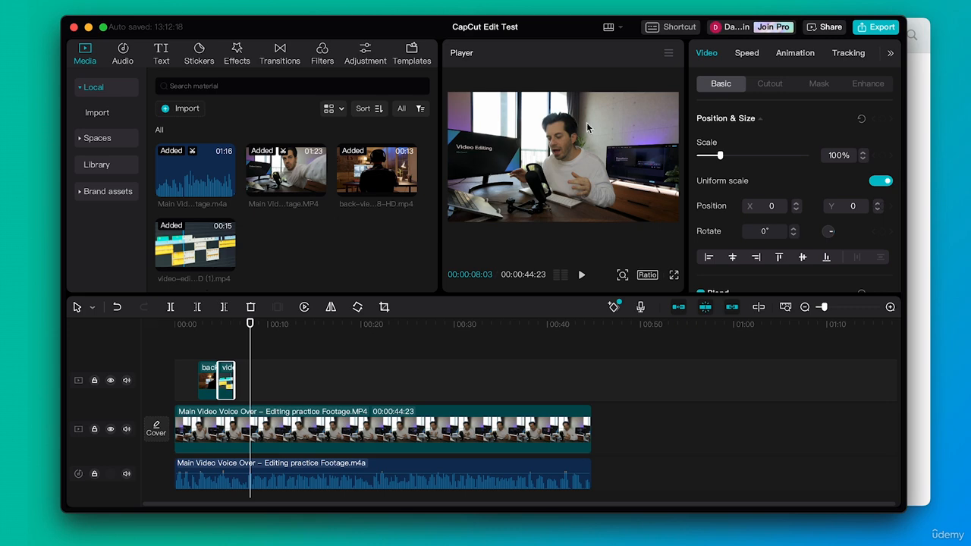
- Import the Girl-takes-a-video, A014_12071433_C170 and Influencer-recording clips from the BRoll folder into the media panel
{"action": "left_click", "coordinate": [925, 86]}
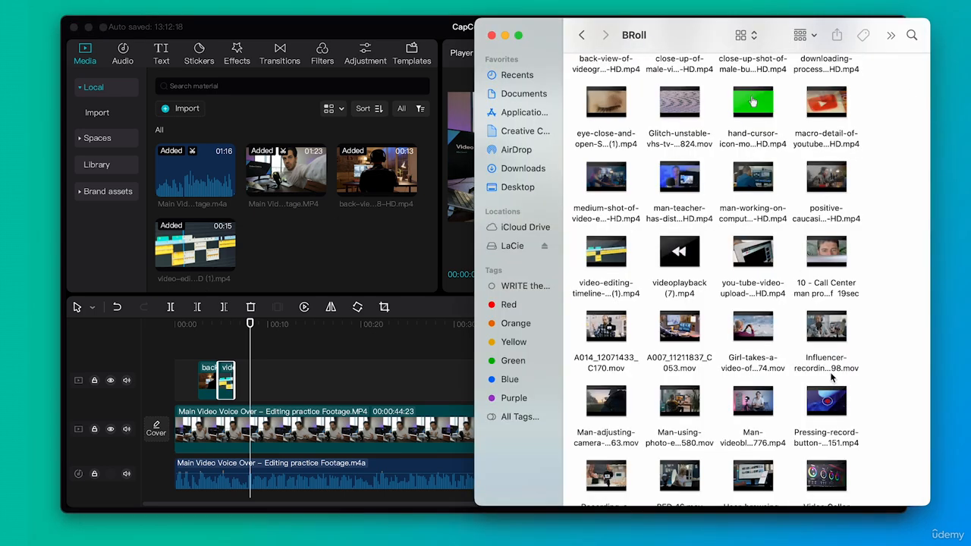
{"action": "scroll", "coordinate": [832, 377], "scroll_direction": "down", "scroll_amount": 3}
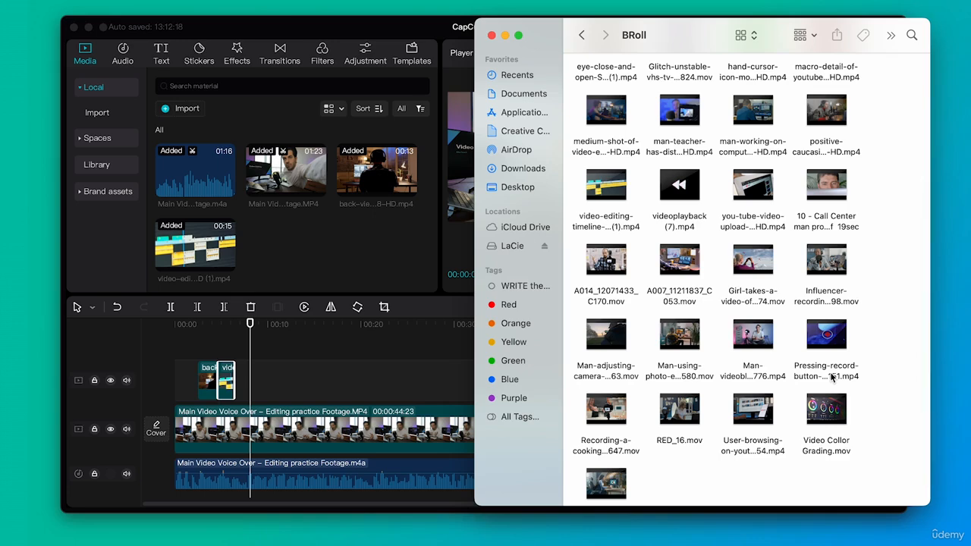
{"action": "mouse_move", "coordinate": [753, 261]}
{"action": "left_click_drag", "start_coordinate": [764, 265], "coordinate": [346, 258]}
{"action": "left_click_drag", "start_coordinate": [616, 260], "coordinate": [376, 245]}
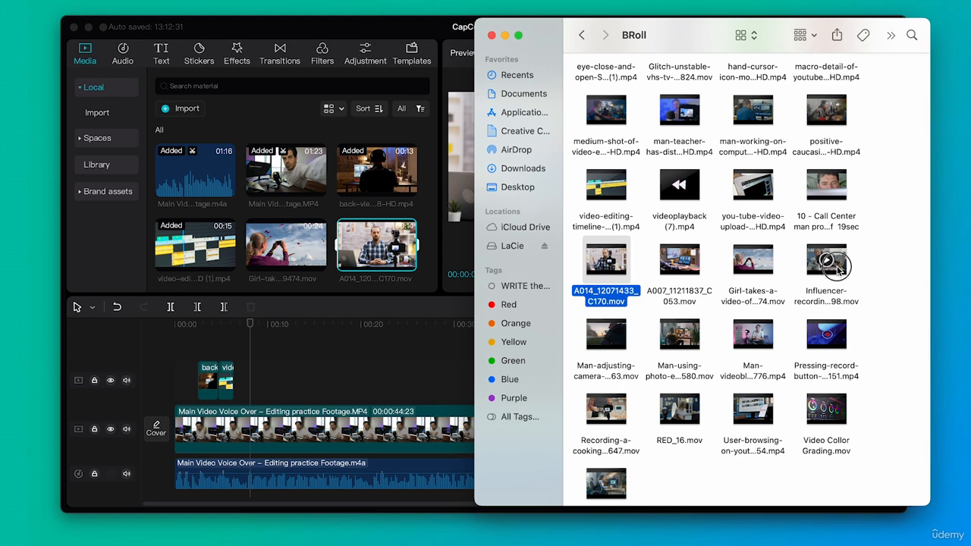
{"action": "left_click_drag", "start_coordinate": [827, 262], "coordinate": [403, 275]}
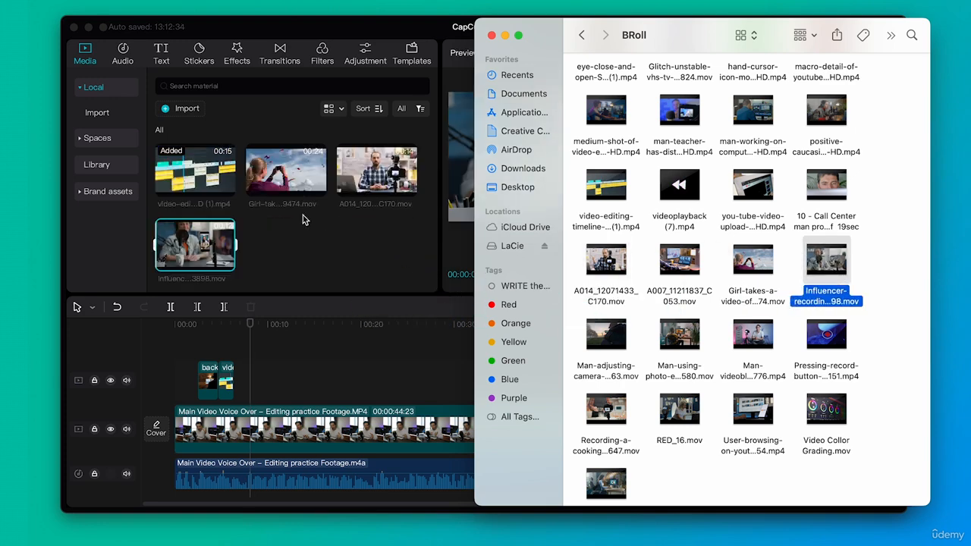
- Preview the Girl-takes-a-video clip, mark a short range, and place it on the overlay track at about 8 seconds
{"action": "left_click", "coordinate": [285, 176]}
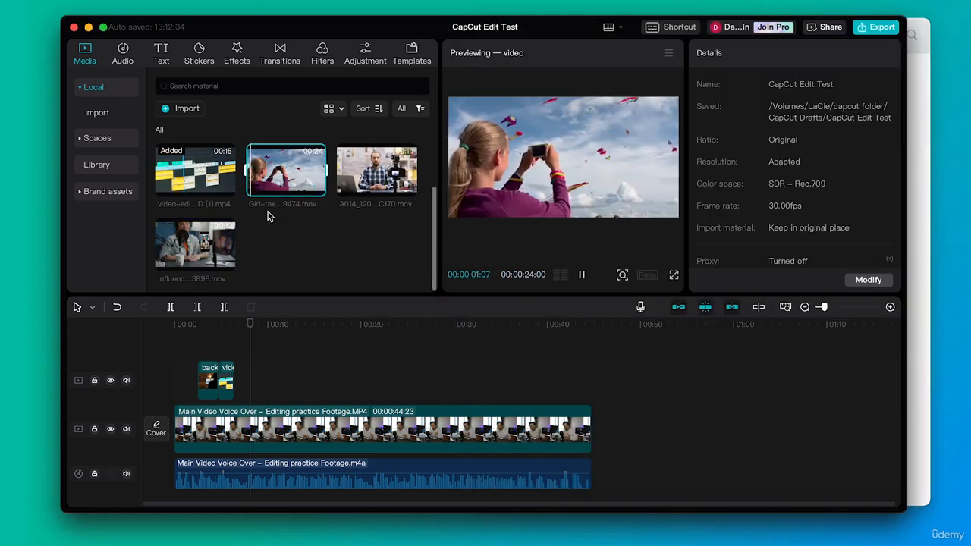
{"action": "key", "text": "space"}
{"action": "left_click", "coordinate": [266, 214]}
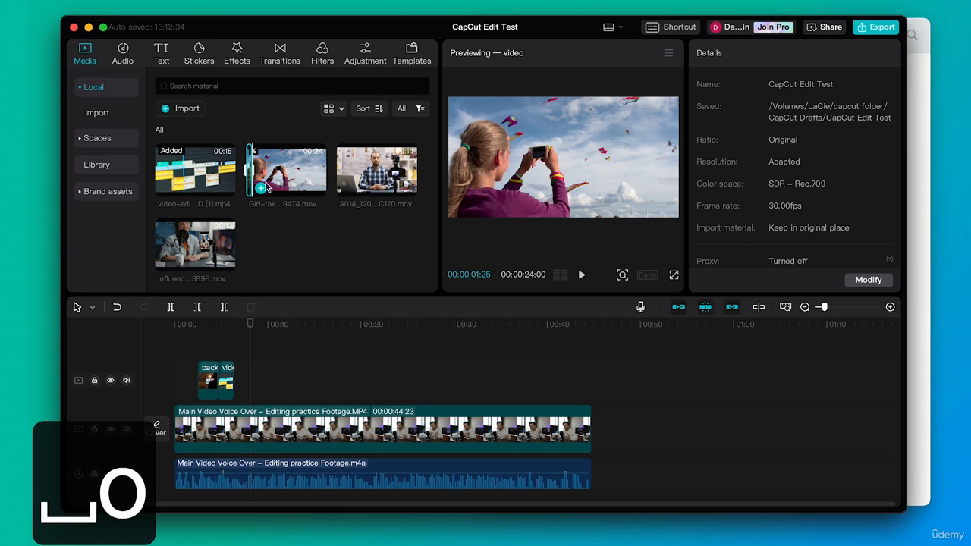
{"action": "left_click_drag", "start_coordinate": [252, 184], "coordinate": [255, 386]}
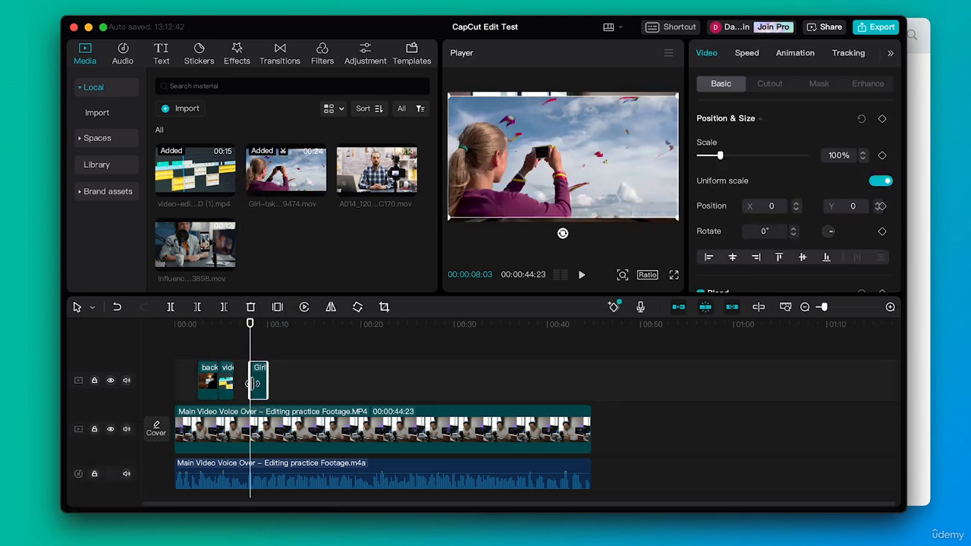
- Mark a short range in the A014_12071433_C170 clip and place it on the overlay track after the Girl clip
{"action": "left_click", "coordinate": [369, 176]}
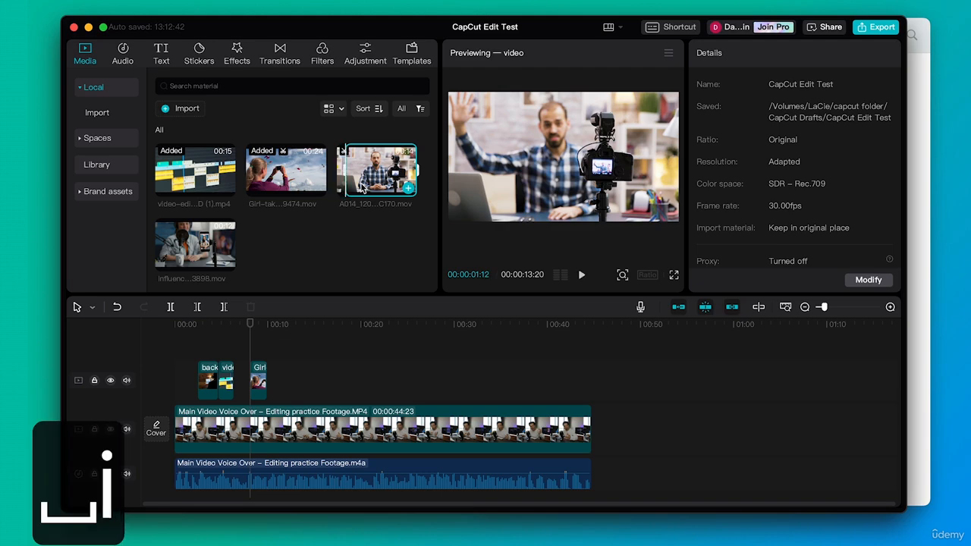
{"action": "key", "text": "o"}
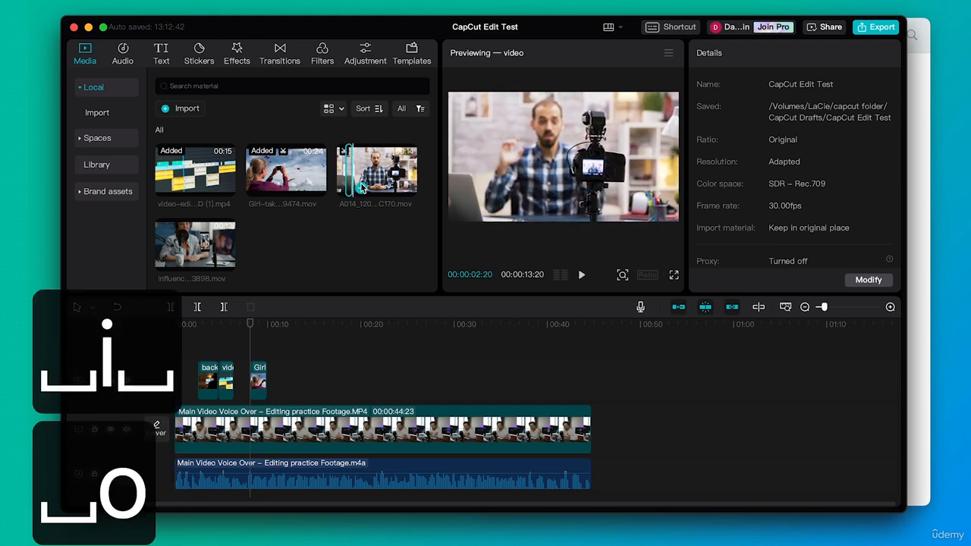
{"action": "left_click_drag", "start_coordinate": [353, 185], "coordinate": [293, 379]}
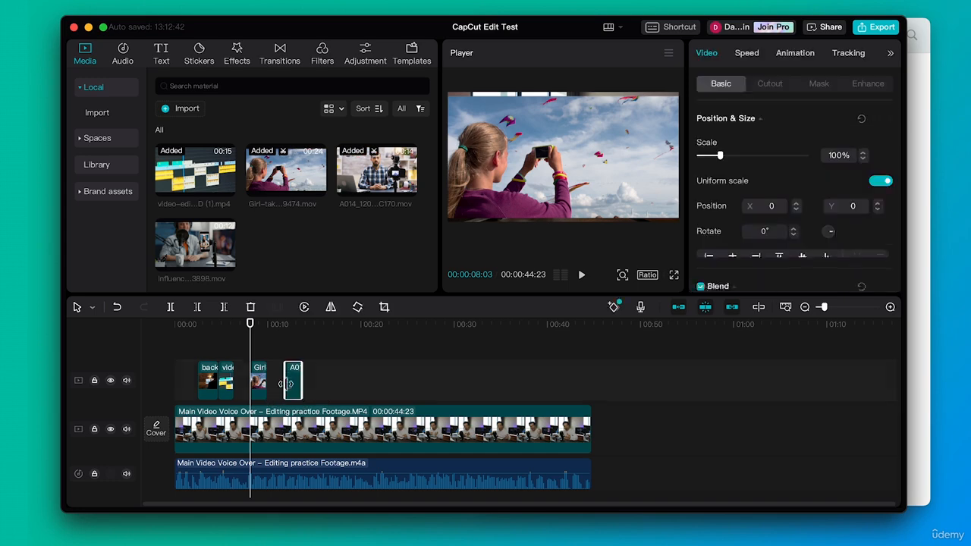
- Preview the Influencer-recording clip and add it to the timeline after the A014 clip
{"action": "left_click", "coordinate": [199, 251]}
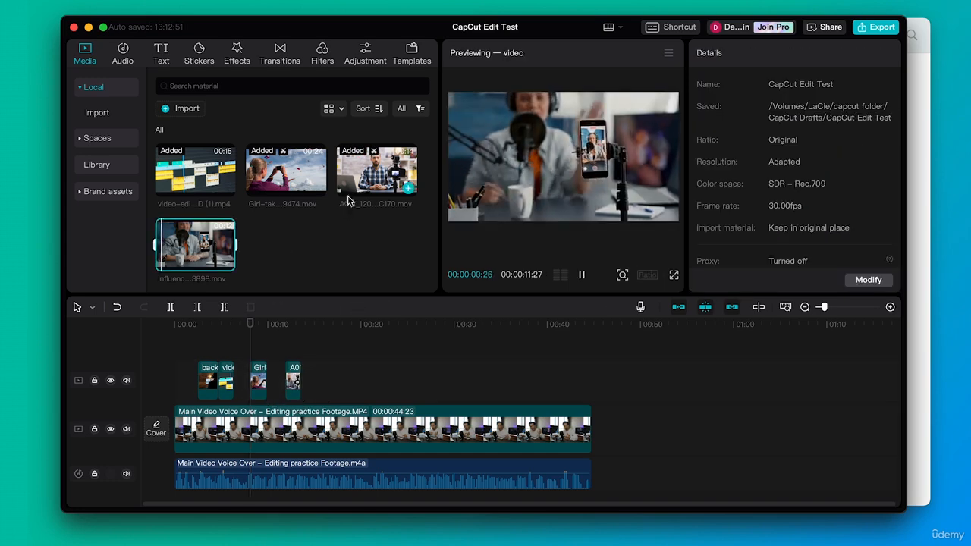
{"action": "key", "text": "space"}
{"action": "left_click_drag", "start_coordinate": [222, 229], "coordinate": [320, 366]}
{"action": "left_click_drag", "start_coordinate": [251, 325], "coordinate": [261, 338]}
{"action": "left_click_drag", "start_coordinate": [297, 383], "coordinate": [271, 386]}
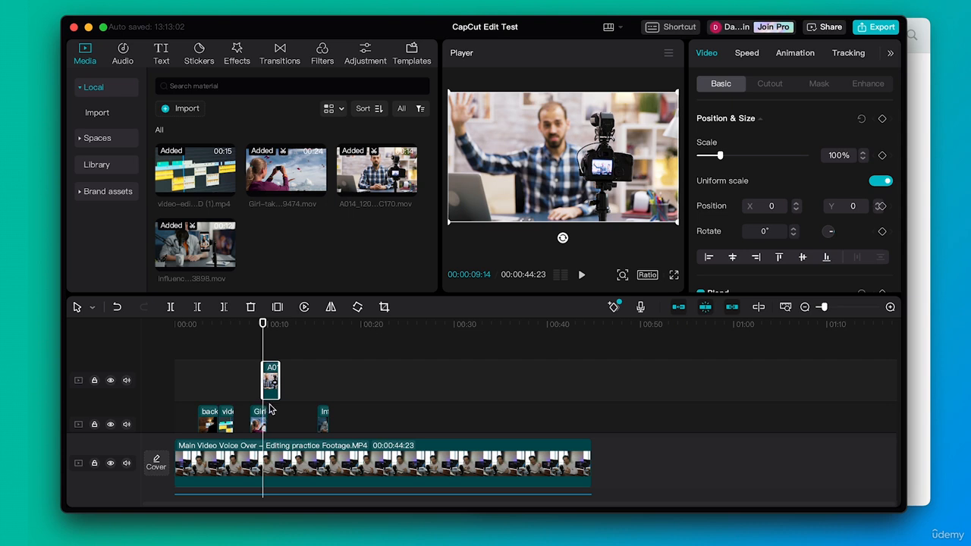
- Play the section and move the Influencer-recording clip onto the topmost track at about 10 seconds
{"action": "left_click", "coordinate": [323, 425]}
{"action": "key", "text": "space"}
{"action": "key", "text": "space"}
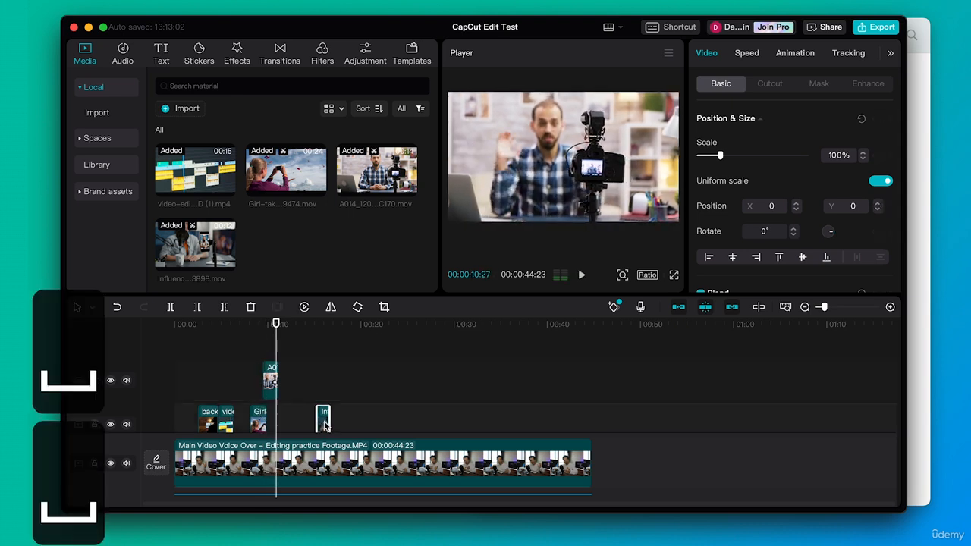
{"action": "left_click_drag", "start_coordinate": [324, 424], "coordinate": [281, 382]}
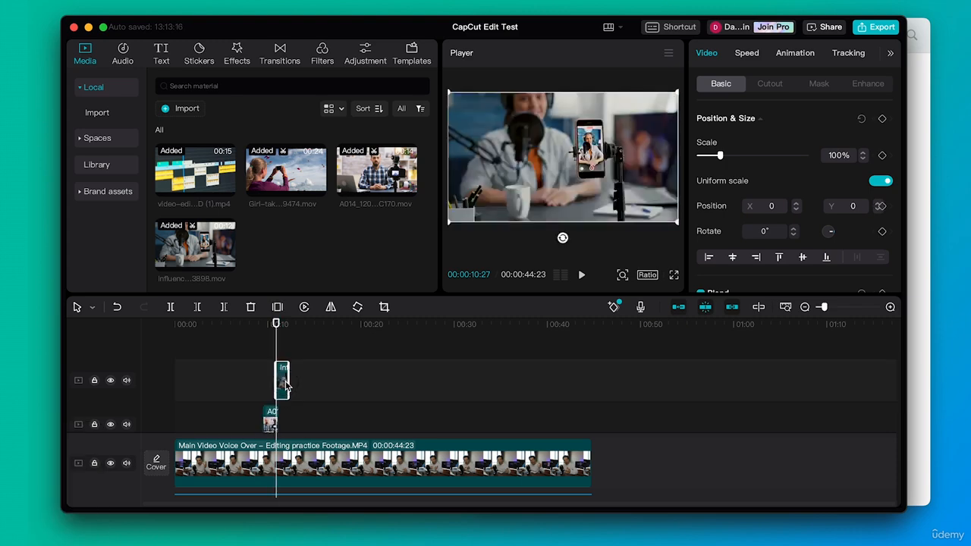
- Shorten the Girl clip and line up the A014 and Influencer-recording clips directly after it on the same overlay track
{"action": "scroll", "coordinate": [317, 389], "scroll_direction": "down", "scroll_amount": 2}
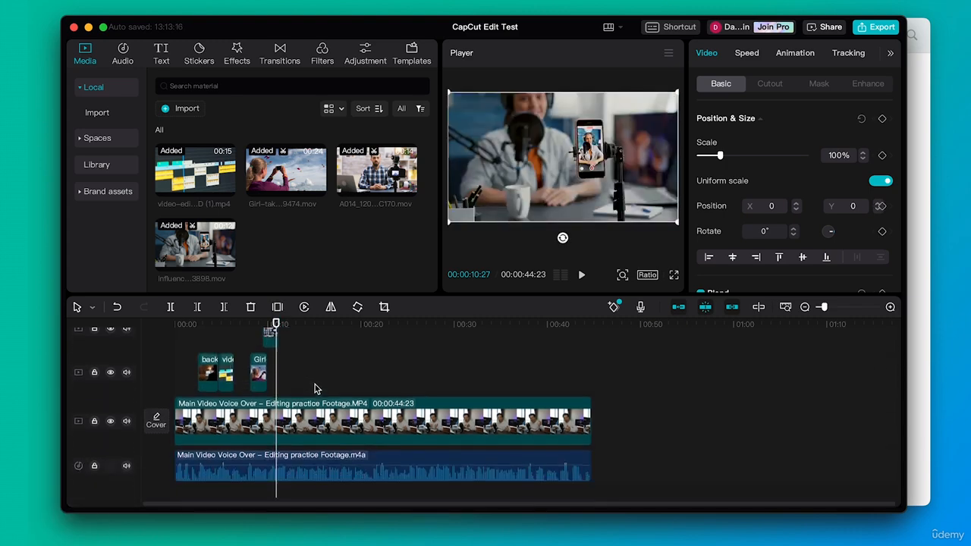
{"action": "scroll", "coordinate": [317, 389], "scroll_direction": "up", "scroll_amount": 1}
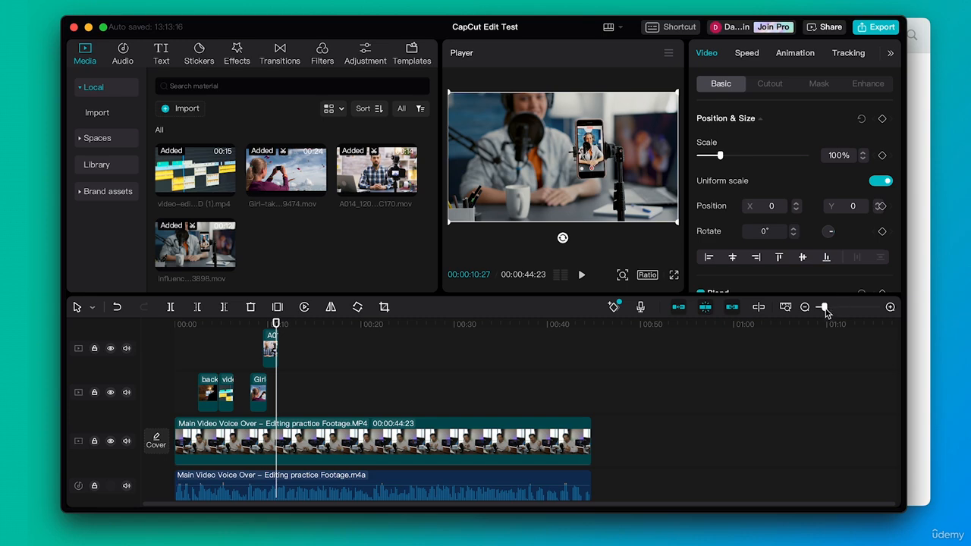
{"action": "left_click_drag", "start_coordinate": [824, 307], "coordinate": [839, 307]}
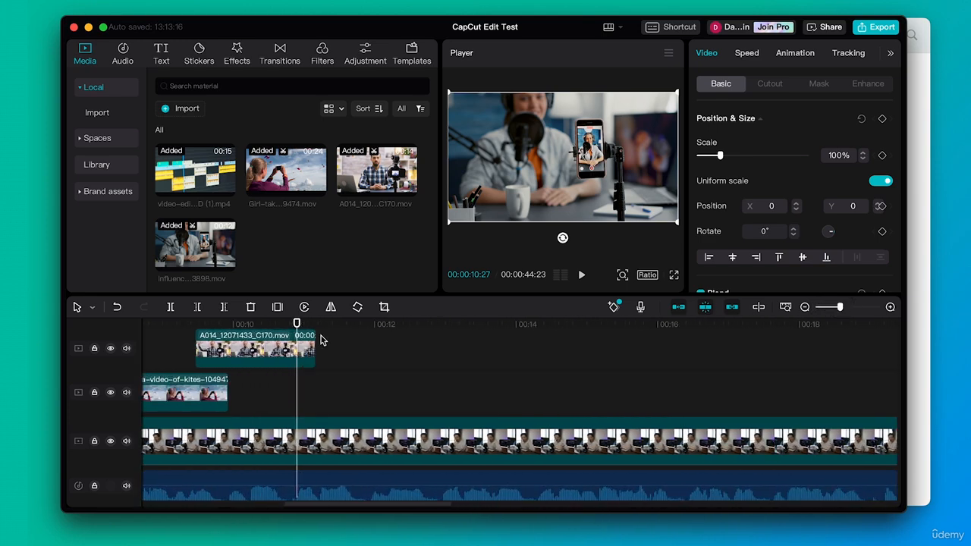
{"action": "left_click_drag", "start_coordinate": [227, 387], "coordinate": [196, 389]}
{"action": "left_click_drag", "start_coordinate": [213, 351], "coordinate": [217, 387]}
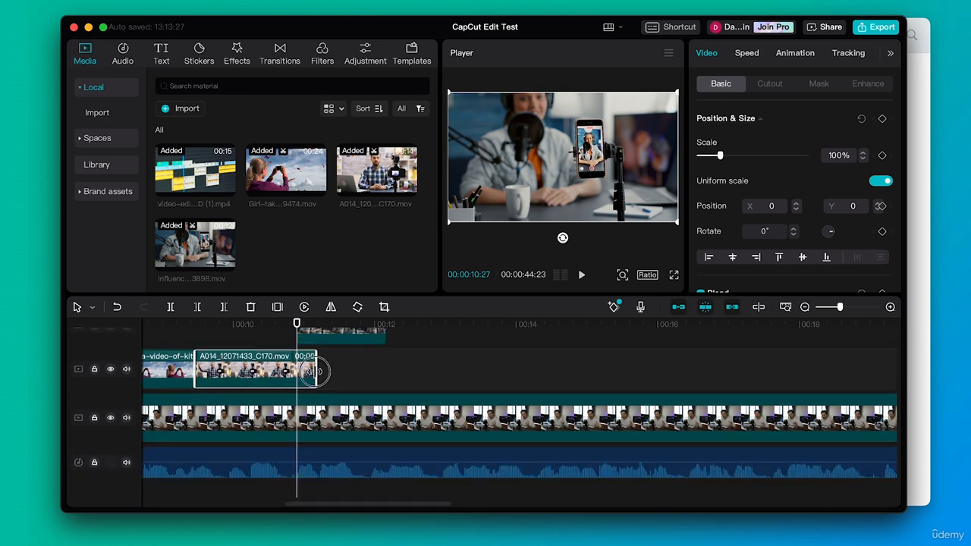
{"action": "mouse_move", "coordinate": [313, 370]}
{"action": "left_mouse_down"}
{"action": "mouse_move", "coordinate": [300, 371]}
{"action": "mouse_move", "coordinate": [320, 360]}
{"action": "left_mouse_up"}
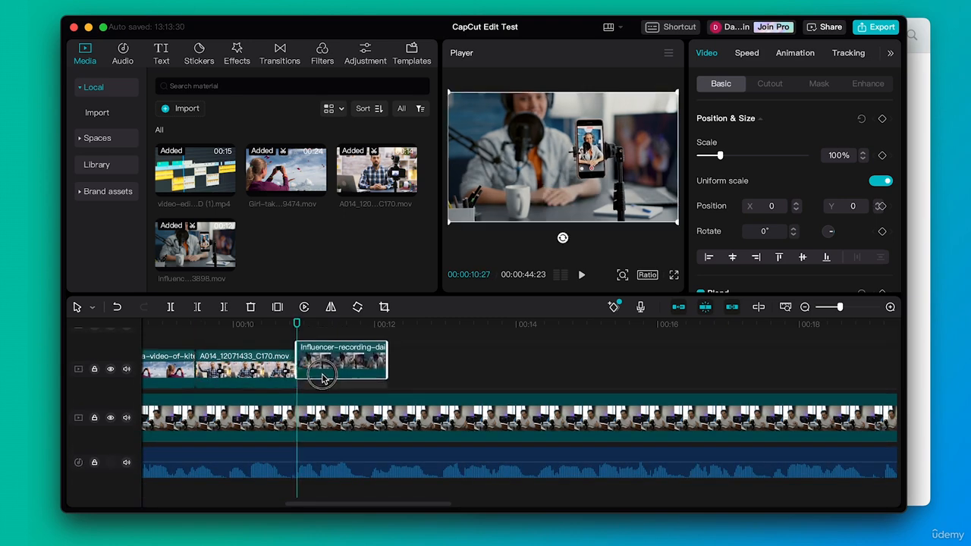
- Zoom the timeline back out and play the B-roll sequence from near the start
{"action": "scroll", "coordinate": [427, 357], "scroll_direction": "left", "scroll_amount": 10}
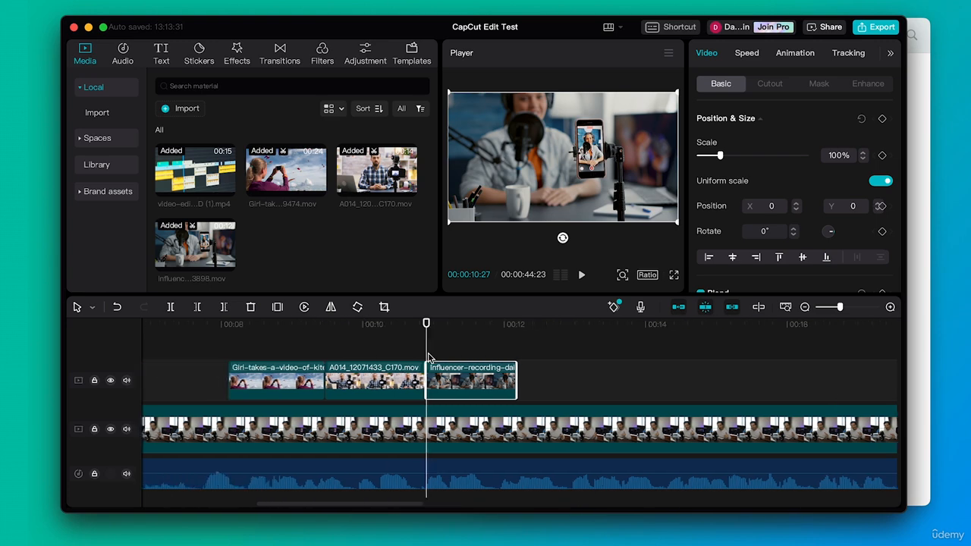
{"action": "left_click_drag", "start_coordinate": [840, 307], "coordinate": [828, 310]}
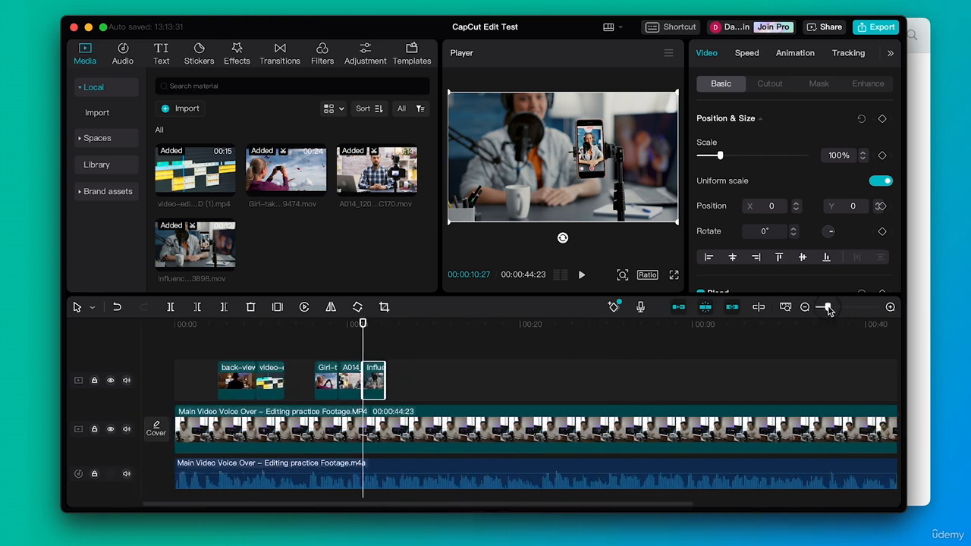
{"action": "left_click", "coordinate": [193, 324]}
{"action": "key", "text": "space"}
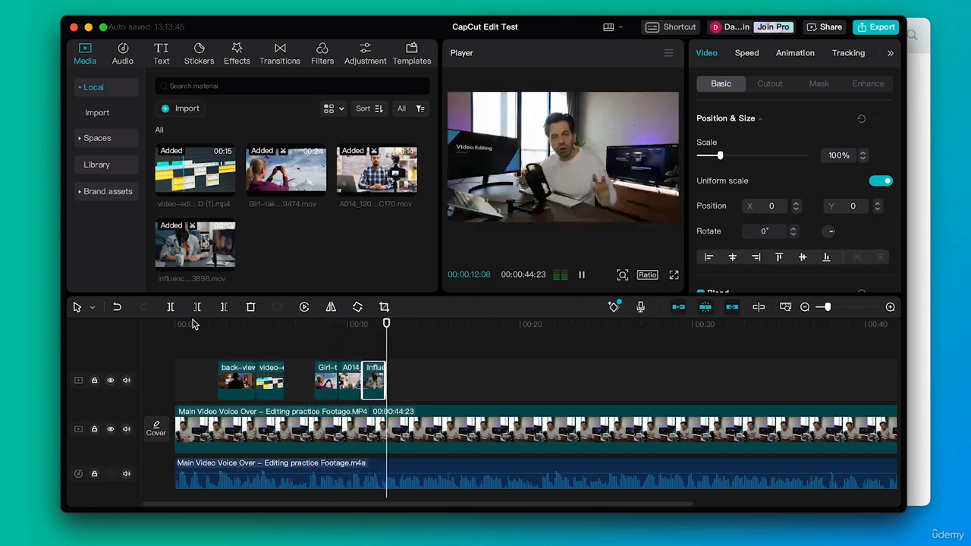
{"action": "key", "text": "space"}
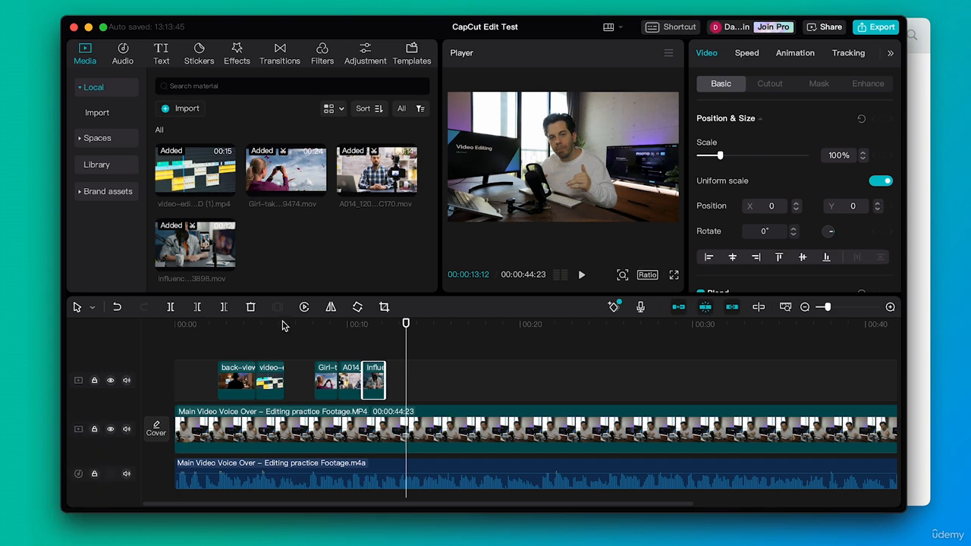
- Scale the Girl-takes-a-video clip up to 107% to fill the frame, and play the timeline from the start
{"action": "left_click", "coordinate": [327, 324]}
{"action": "left_click", "coordinate": [330, 374]}
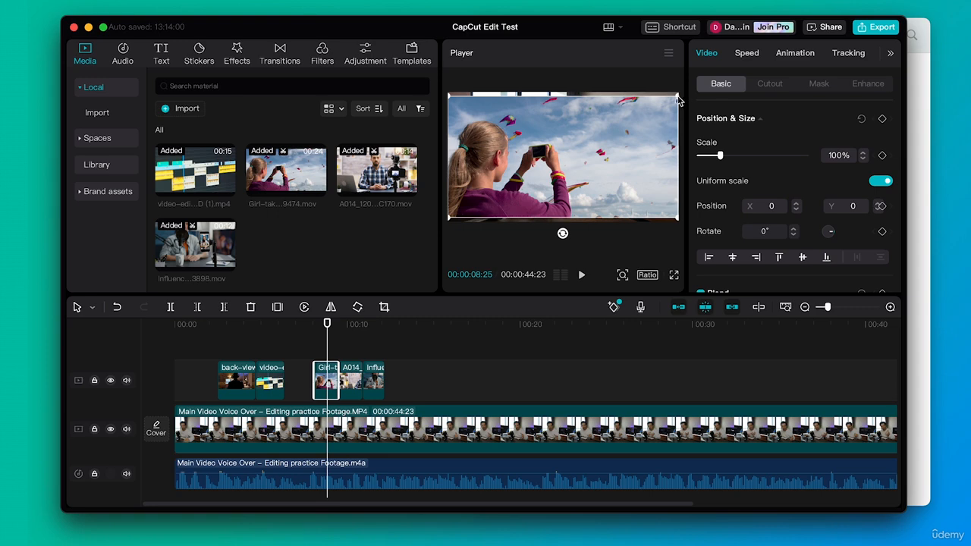
{"action": "mouse_move", "coordinate": [677, 100]}
{"action": "left_mouse_down"}
{"action": "mouse_move", "coordinate": [674, 91]}
{"action": "mouse_move", "coordinate": [681, 94]}
{"action": "left_mouse_up"}
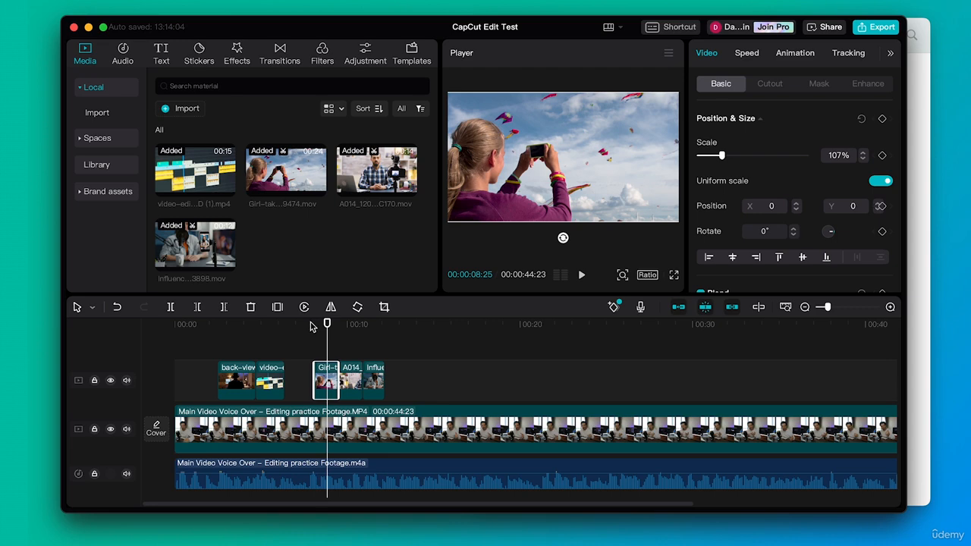
{"action": "left_click", "coordinate": [206, 326]}
{"action": "key", "text": "space"}
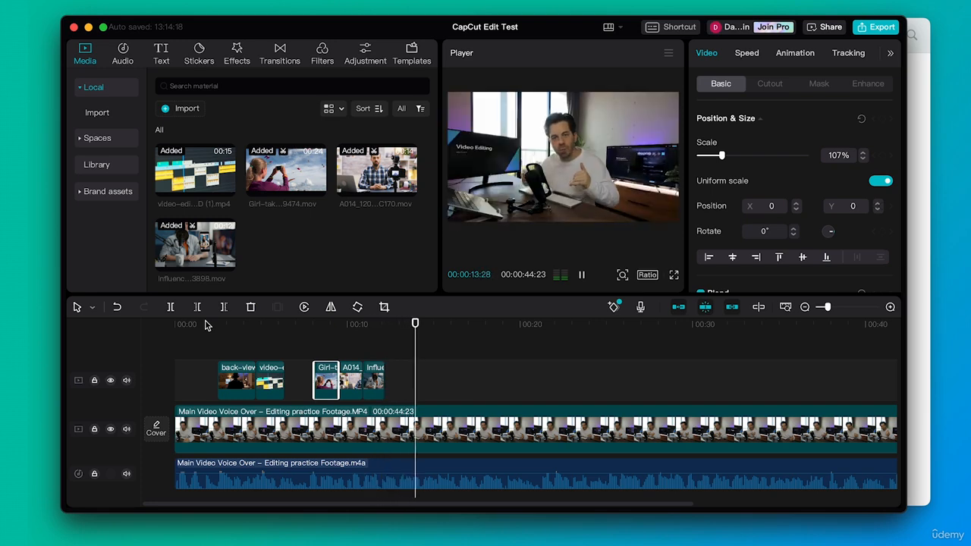
{"action": "key", "text": "space"}
- Import the 10 - Call Center clip from the BRoll folder into the media panel
{"action": "left_click", "coordinate": [914, 143]}
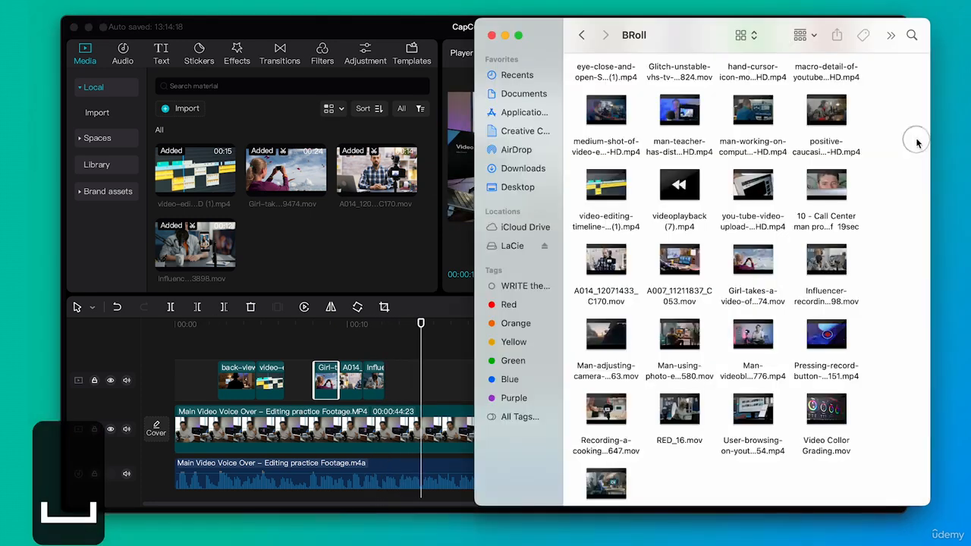
{"action": "left_click_drag", "start_coordinate": [841, 186], "coordinate": [302, 248]}
{"action": "left_click", "coordinate": [302, 248]}
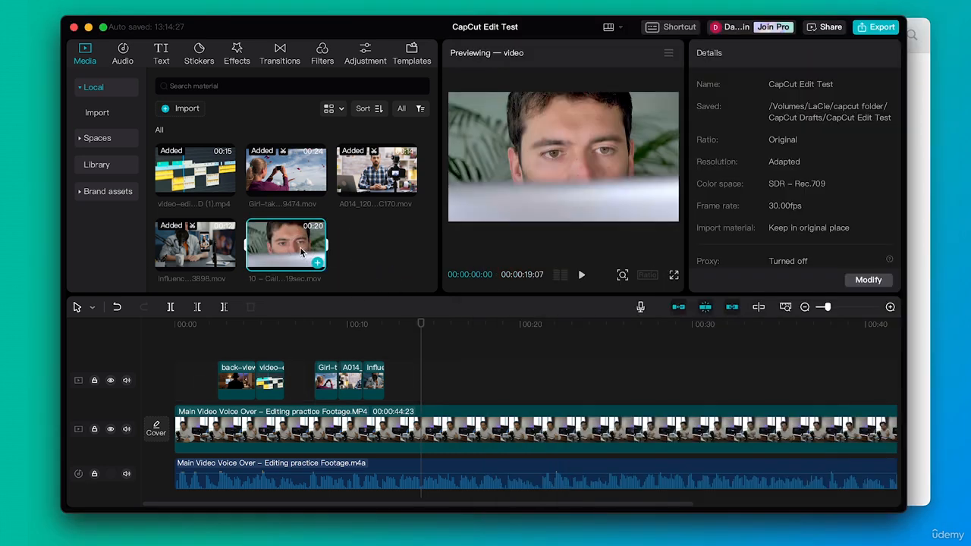
- Mark in and out points in the Call Center clip and place it on the overlay track at about 14 seconds
{"action": "key", "text": "space"}
{"action": "key", "text": "space"}
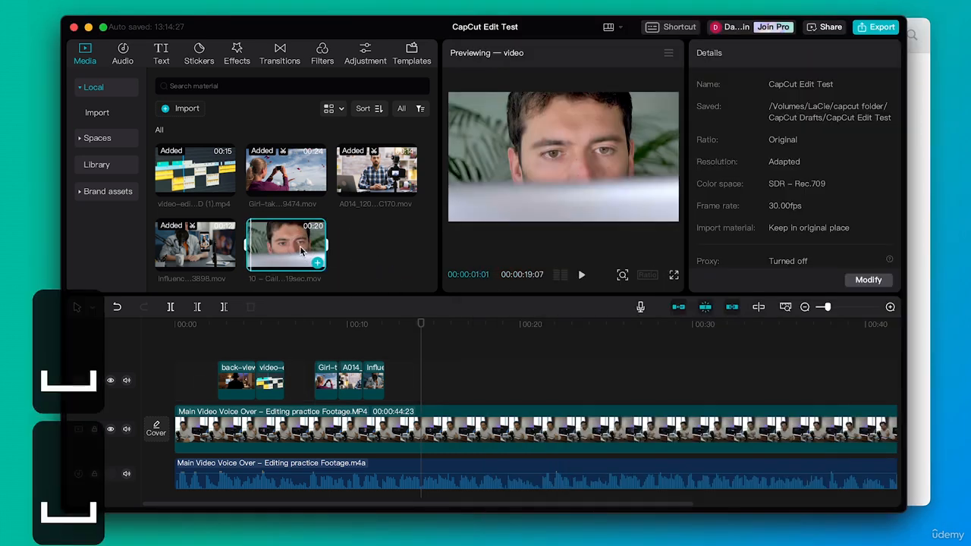
{"action": "key", "text": "i"}
{"action": "key", "text": "space"}
{"action": "key", "text": "space"}
{"action": "key", "text": "o"}
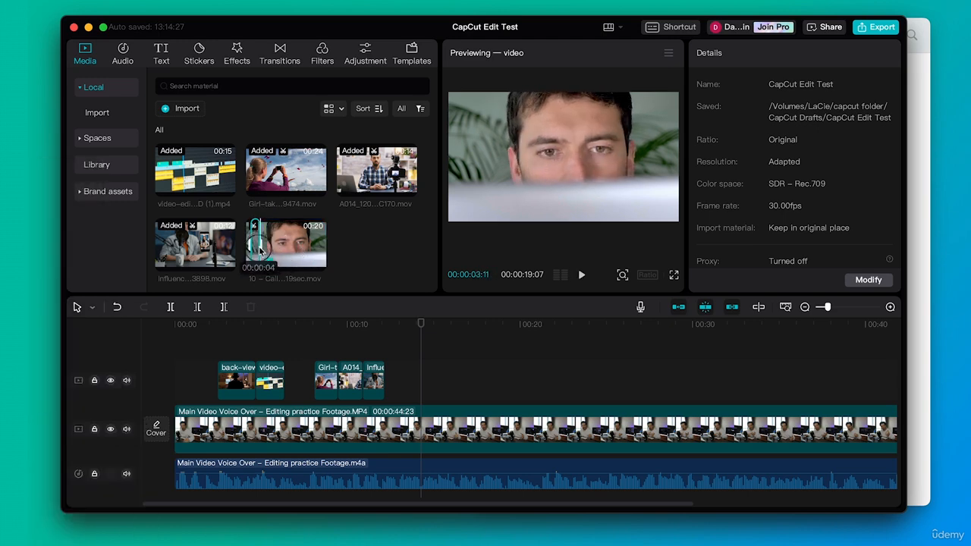
{"action": "left_click_drag", "start_coordinate": [257, 243], "coordinate": [443, 386]}
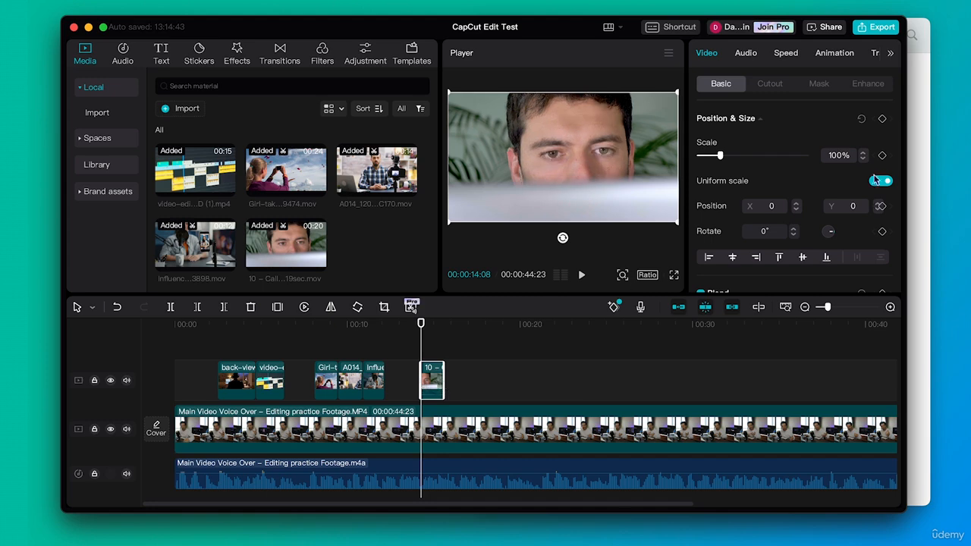
- Import the close-up-of-male clip from the BRoll folder into the media panel
{"action": "left_click", "coordinate": [913, 165]}
{"action": "scroll", "coordinate": [738, 198], "scroll_direction": "up", "scroll_amount": 5}
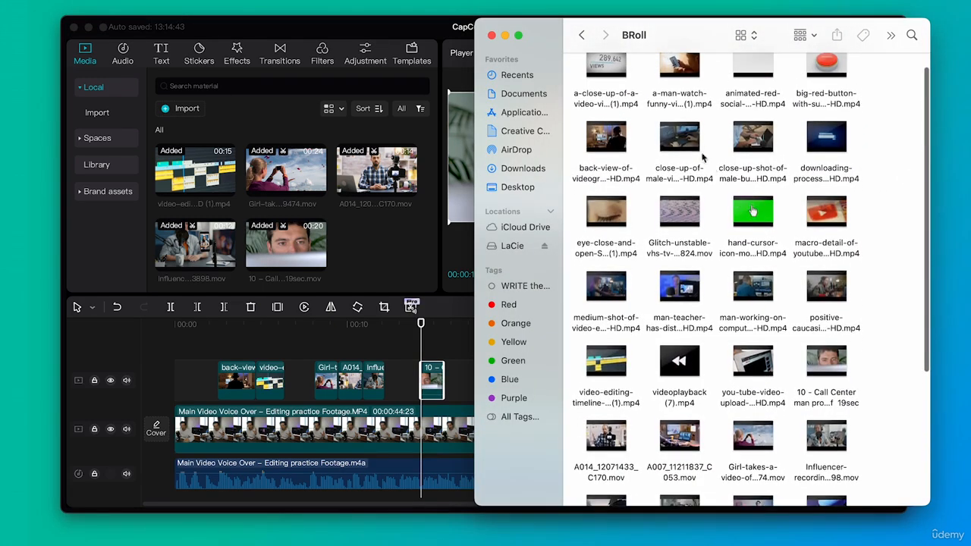
{"action": "left_click_drag", "start_coordinate": [693, 143], "coordinate": [386, 246]}
{"action": "left_click", "coordinate": [387, 247]}
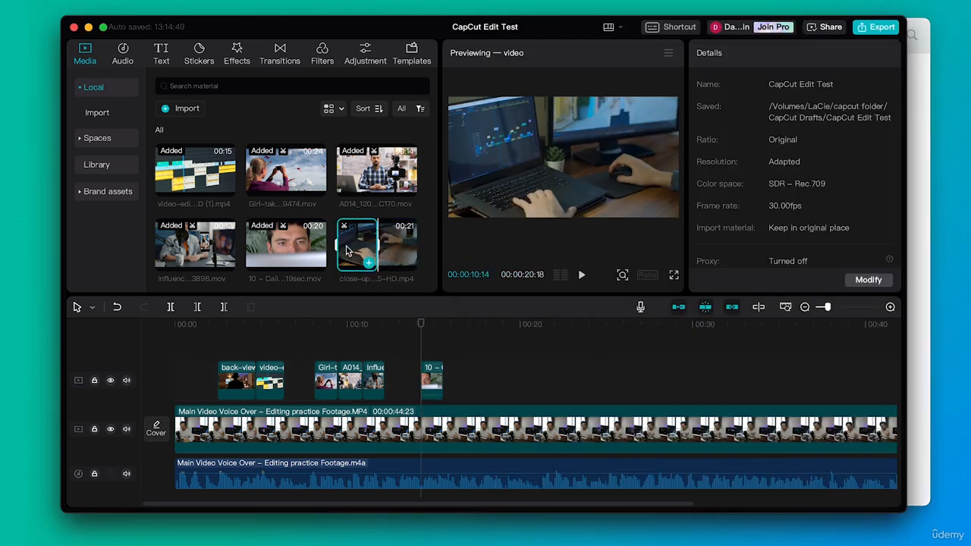
- Place the close-up clip on the overlay track right after the Call Center clip and play it back
{"action": "left_click_drag", "start_coordinate": [366, 248], "coordinate": [459, 386]}
{"action": "left_click", "coordinate": [402, 327]}
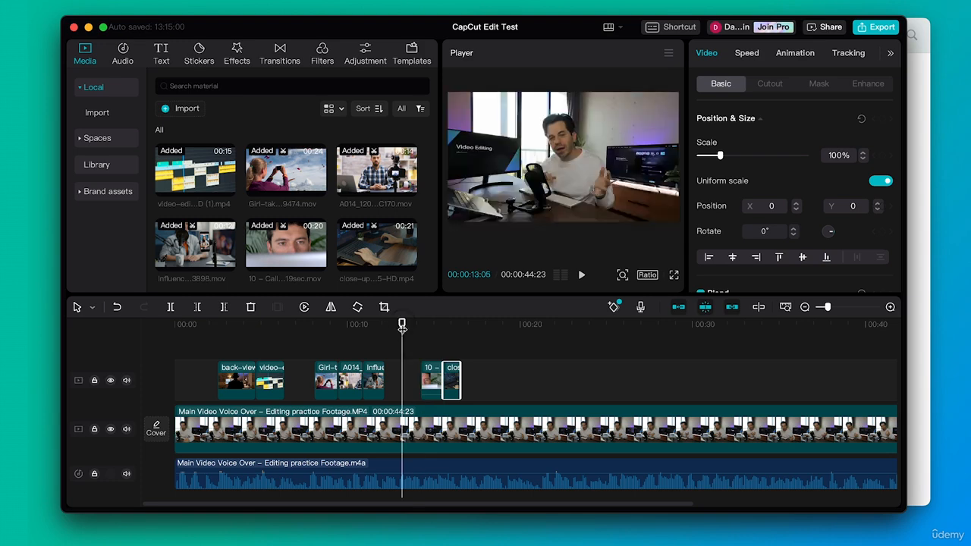
{"action": "key", "text": "space"}
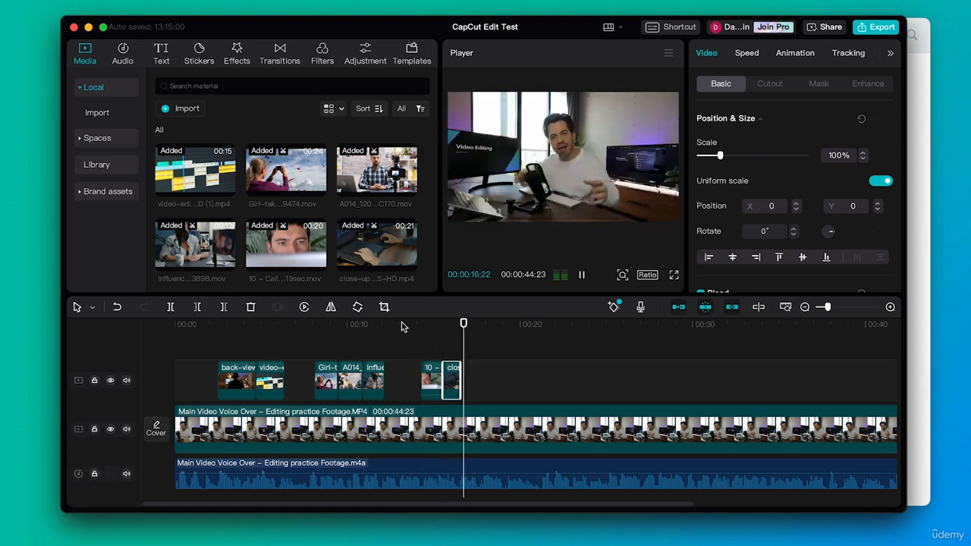
{"action": "key", "text": "space"}
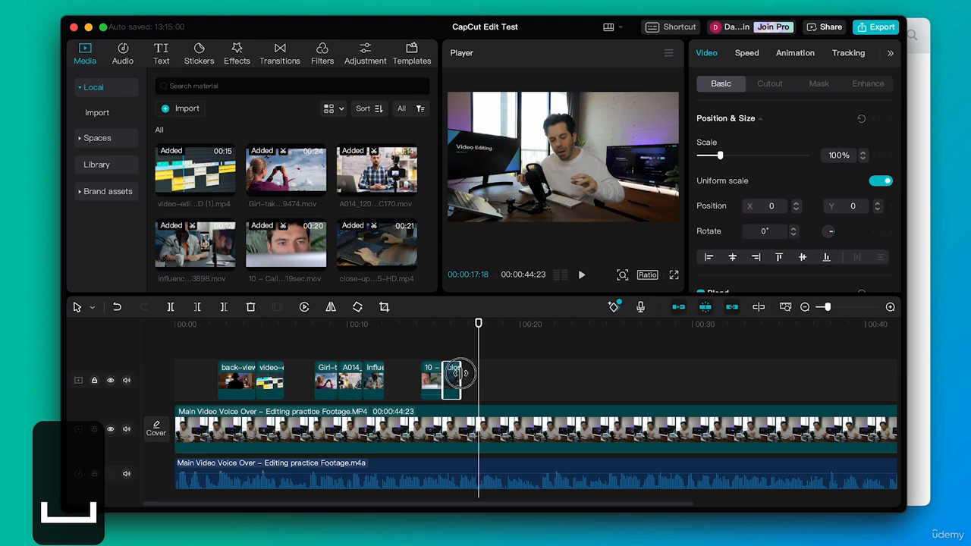
- Extend the close-up clip's end to about 17 seconds and scale it up to 107% to fill the frame
{"action": "left_click_drag", "start_coordinate": [460, 372], "coordinate": [472, 373]}
{"action": "left_click", "coordinate": [458, 324]}
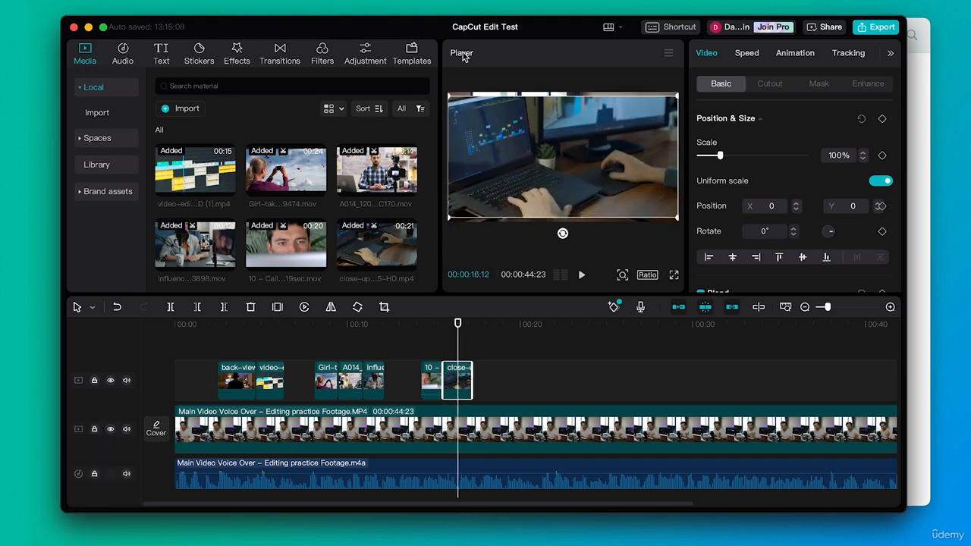
{"action": "left_click_drag", "start_coordinate": [450, 97], "coordinate": [444, 91]}
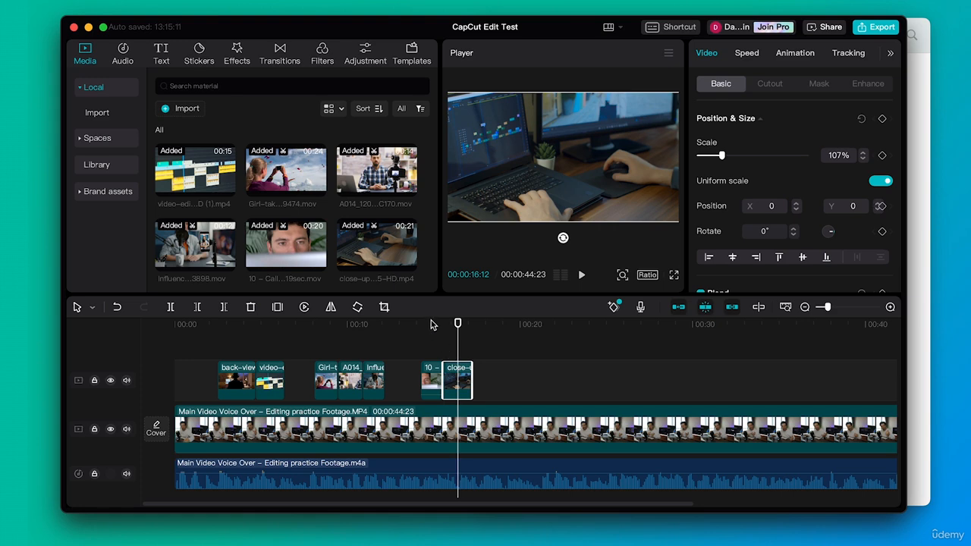
- Scrub through the timeline to review the Call Center and close-up clips over the main footage
{"action": "left_click", "coordinate": [431, 325]}
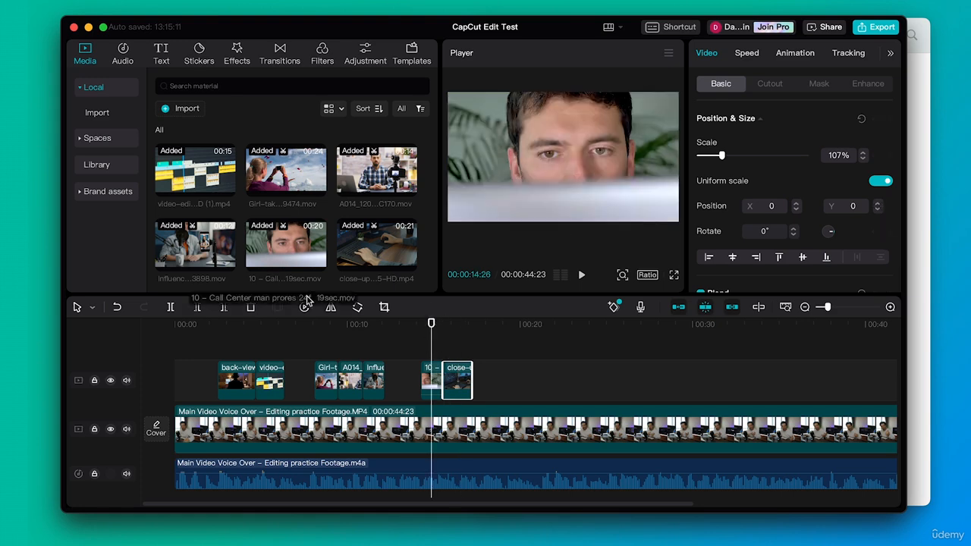
{"action": "left_click_drag", "start_coordinate": [420, 325], "coordinate": [457, 339]}
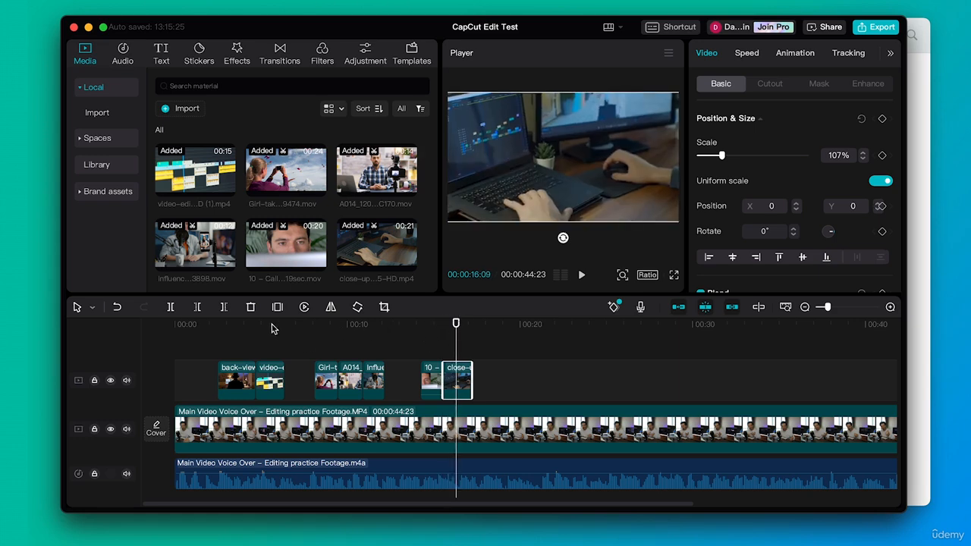
{"action": "left_click_drag", "start_coordinate": [273, 327], "coordinate": [297, 324]}
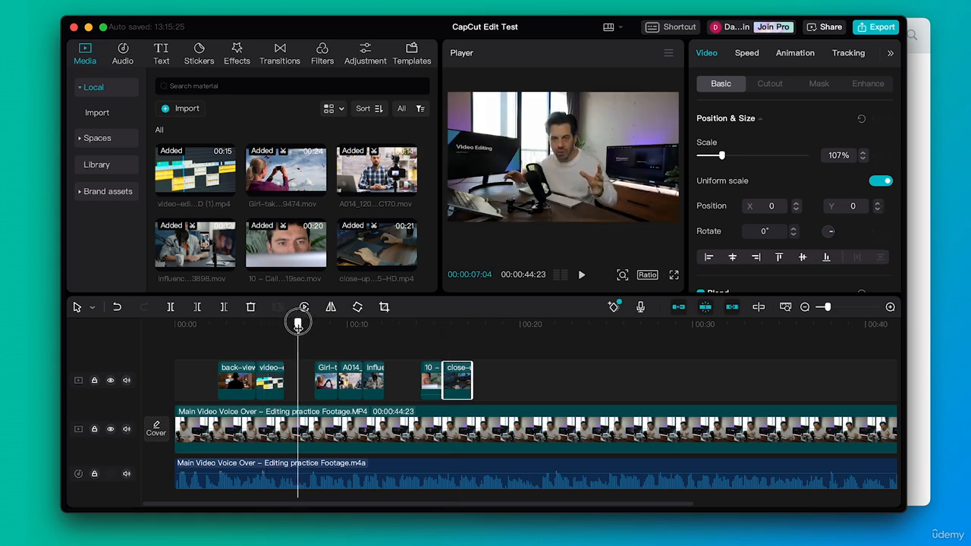
{"action": "left_click", "coordinate": [588, 146]}
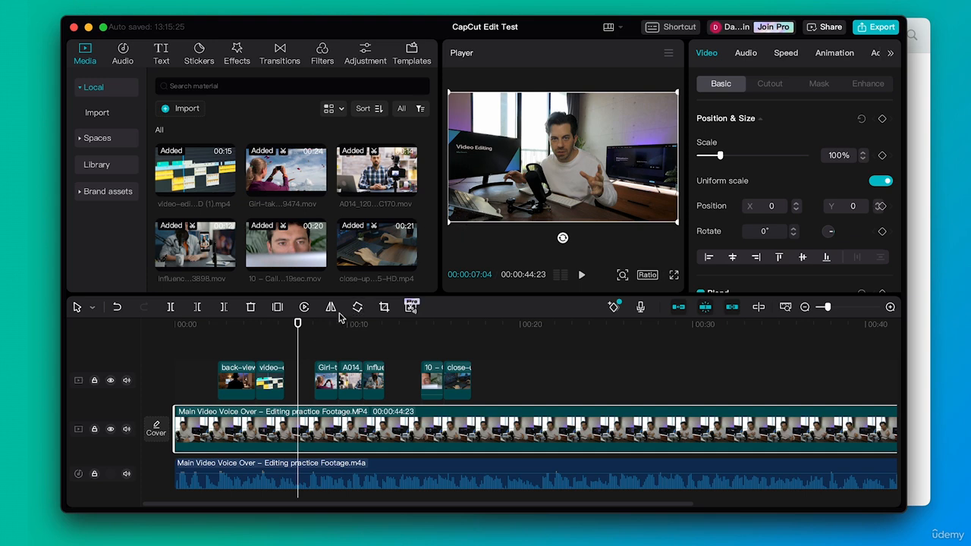
{"action": "left_click_drag", "start_coordinate": [379, 329], "coordinate": [282, 366]}
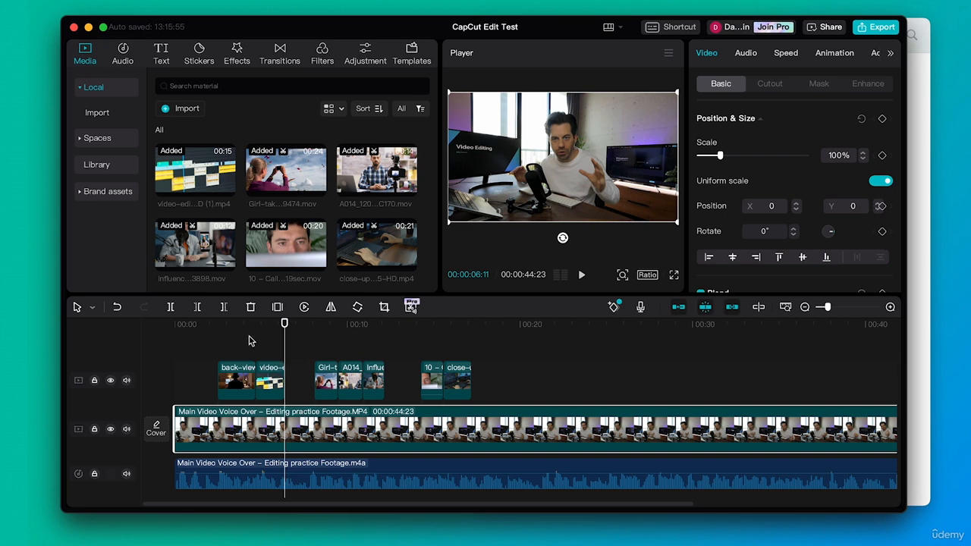
{"action": "scroll", "coordinate": [549, 343], "scroll_direction": "right", "scroll_amount": 5}
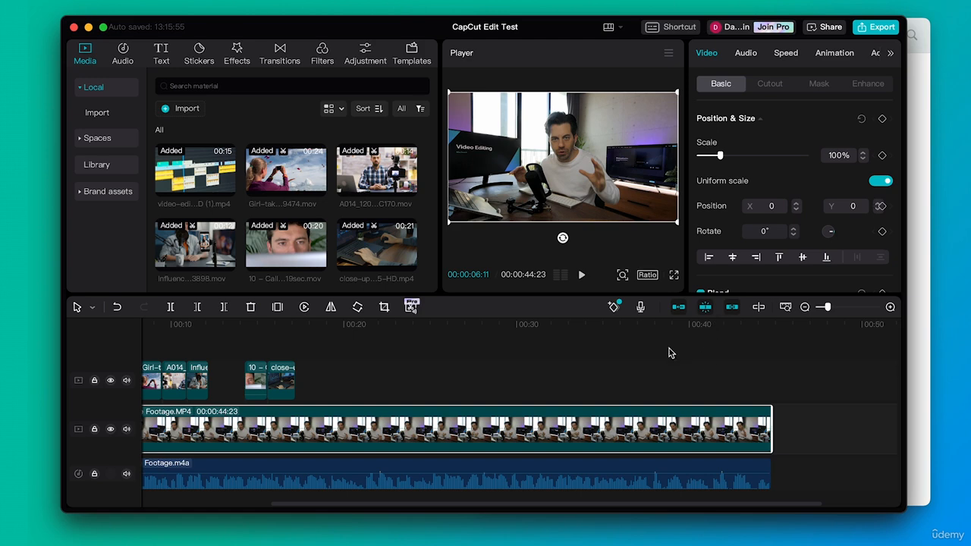
{"action": "scroll", "coordinate": [486, 384], "scroll_direction": "left", "scroll_amount": 2}
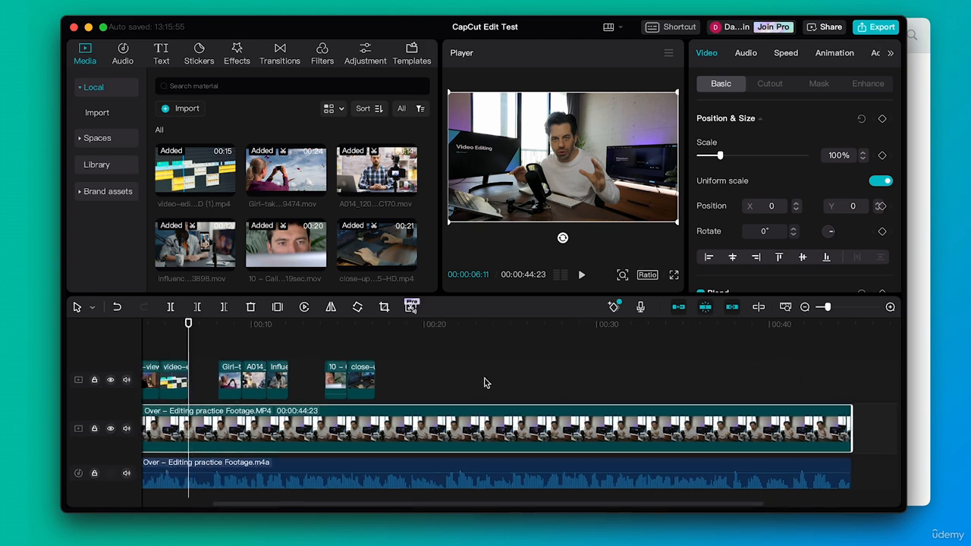
- Scrub the playhead further along the timeline to review the footage after the B-roll clips
{"action": "left_click", "coordinate": [914, 71]}
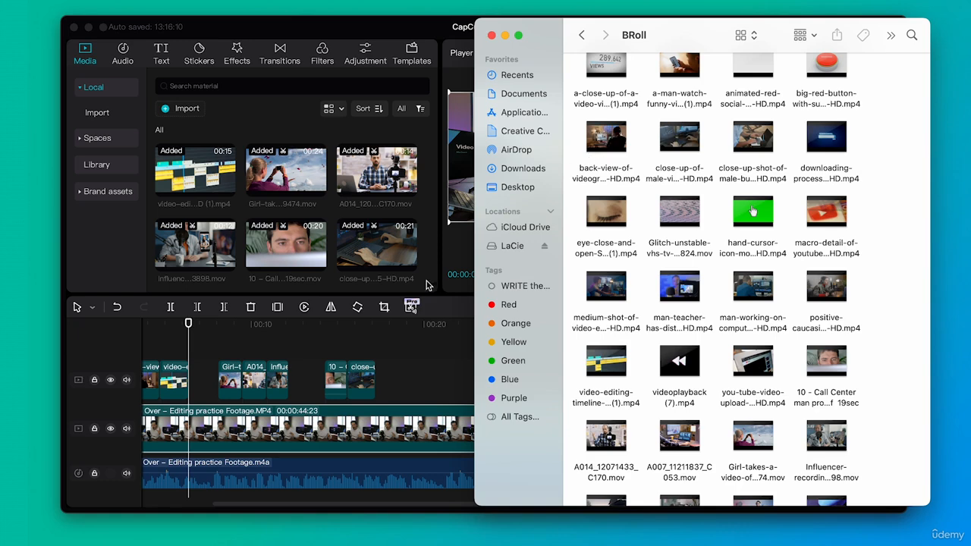
{"action": "left_click", "coordinate": [436, 355]}
{"action": "scroll", "coordinate": [217, 346], "scroll_direction": "left", "scroll_amount": 5}
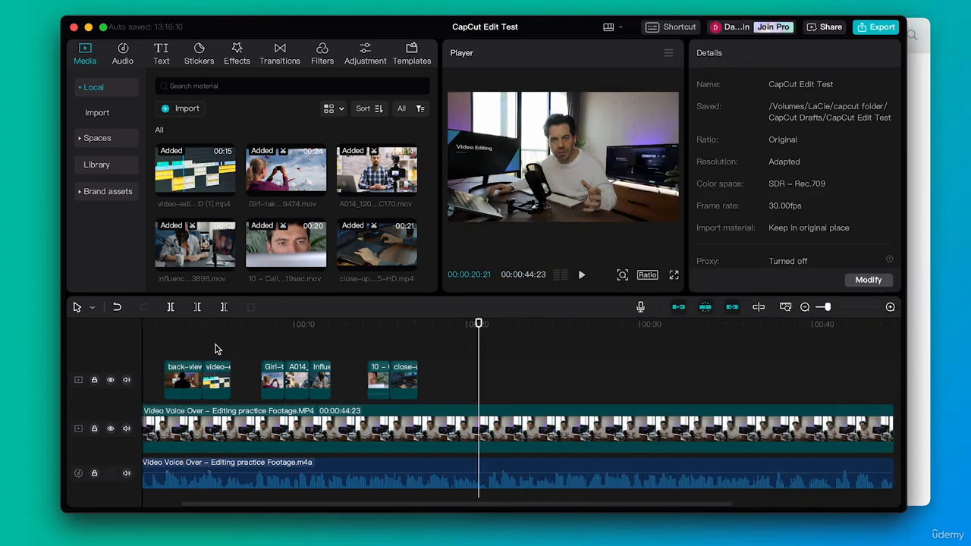
{"action": "left_click_drag", "start_coordinate": [188, 324], "coordinate": [599, 305]}
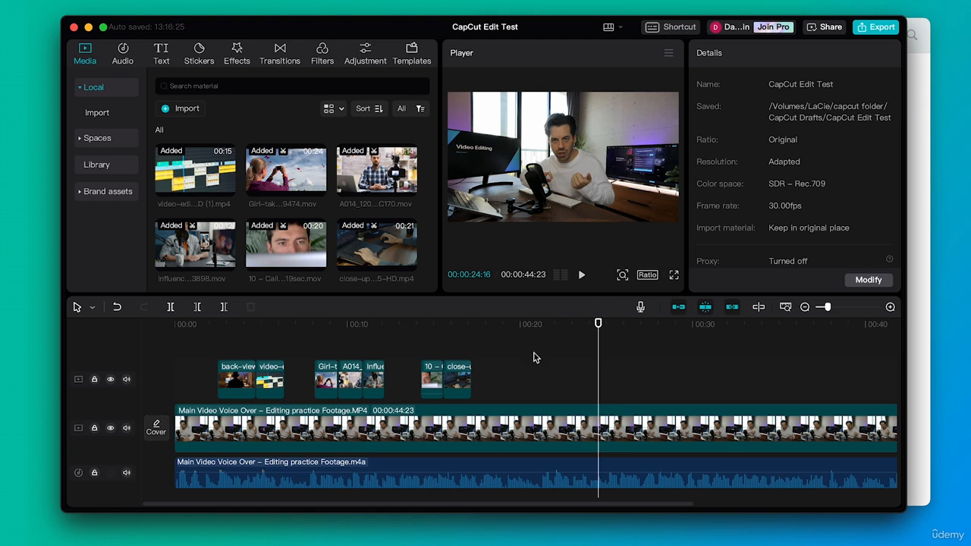
{"action": "scroll", "coordinate": [533, 357], "scroll_direction": "right", "scroll_amount": 5}
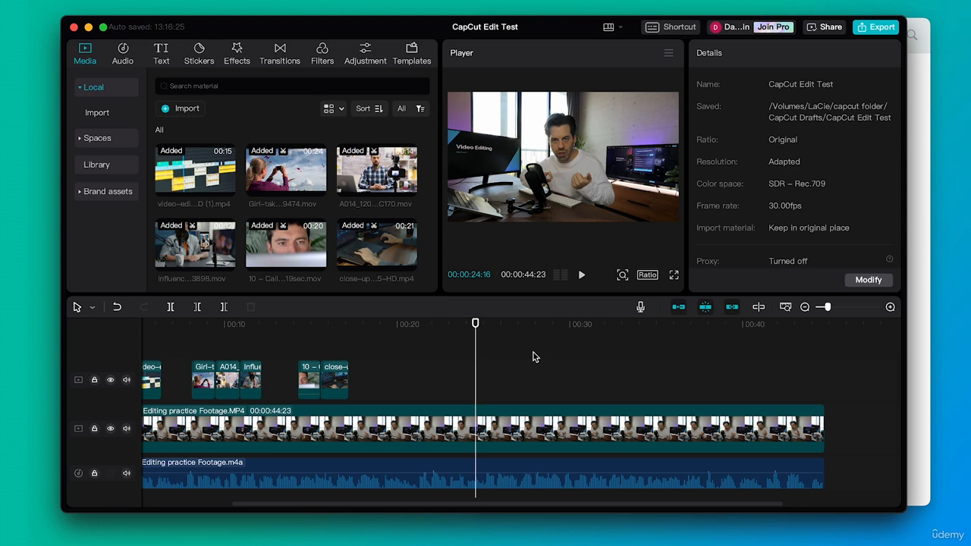
{"action": "scroll", "coordinate": [533, 356], "scroll_direction": "left", "scroll_amount": 3}
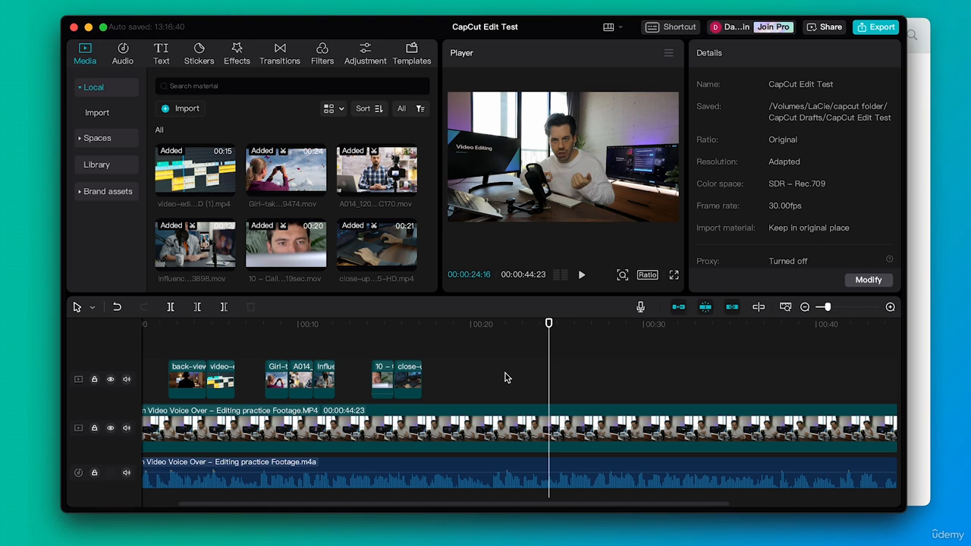
{"action": "left_click", "coordinate": [594, 352]}
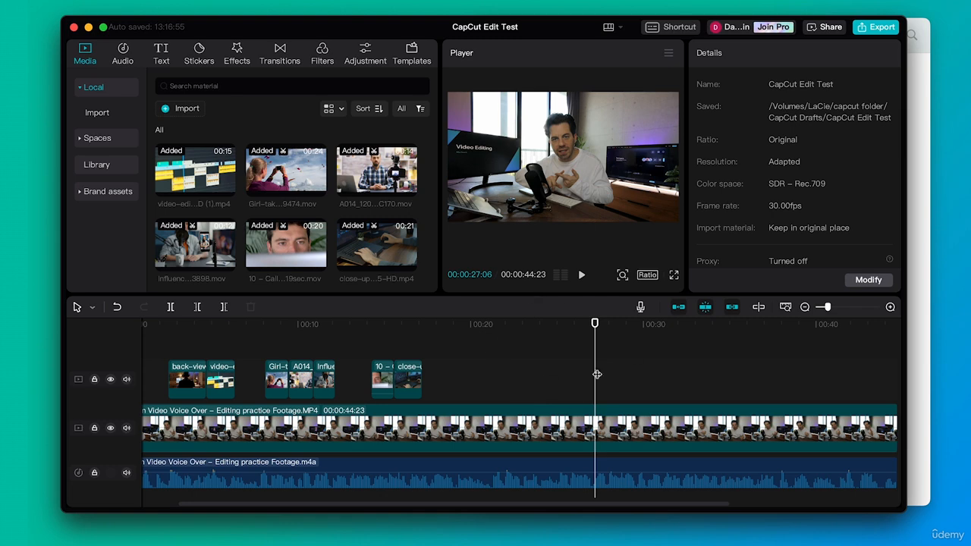